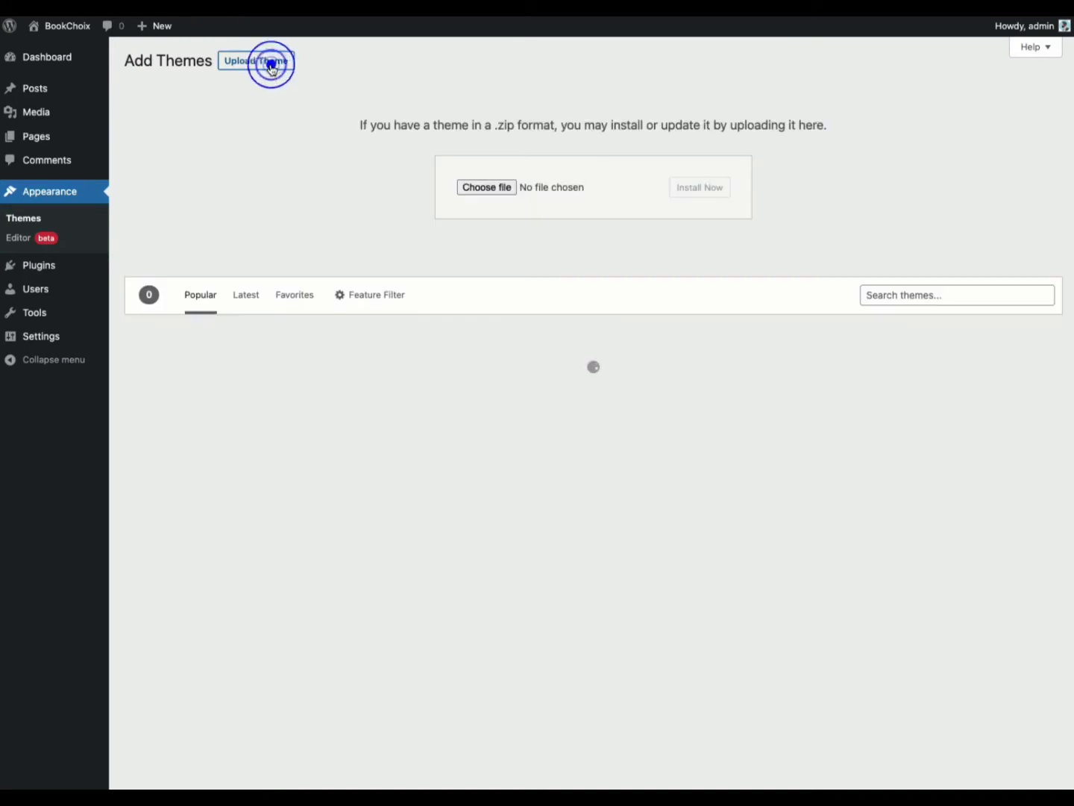
Upload bookchoix-wordpress-theme.zip from the bookchoix-all-files folder and install it as a theme.
left_click(489, 189)
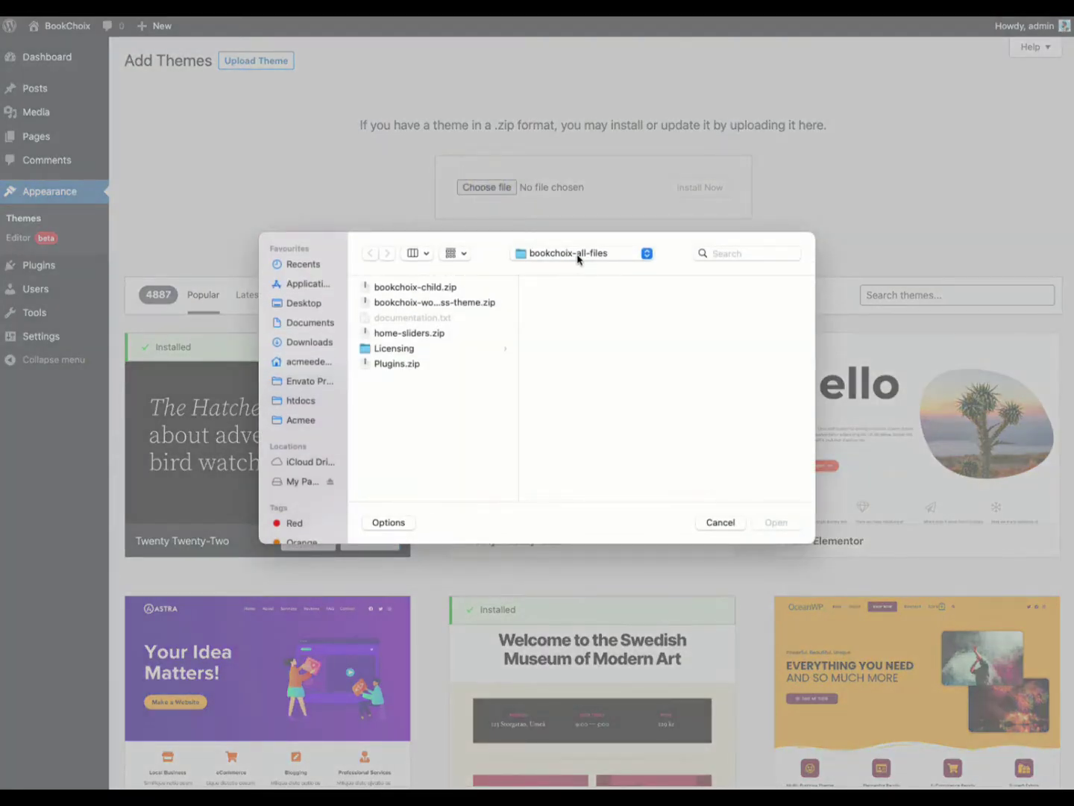
left_click(399, 302)
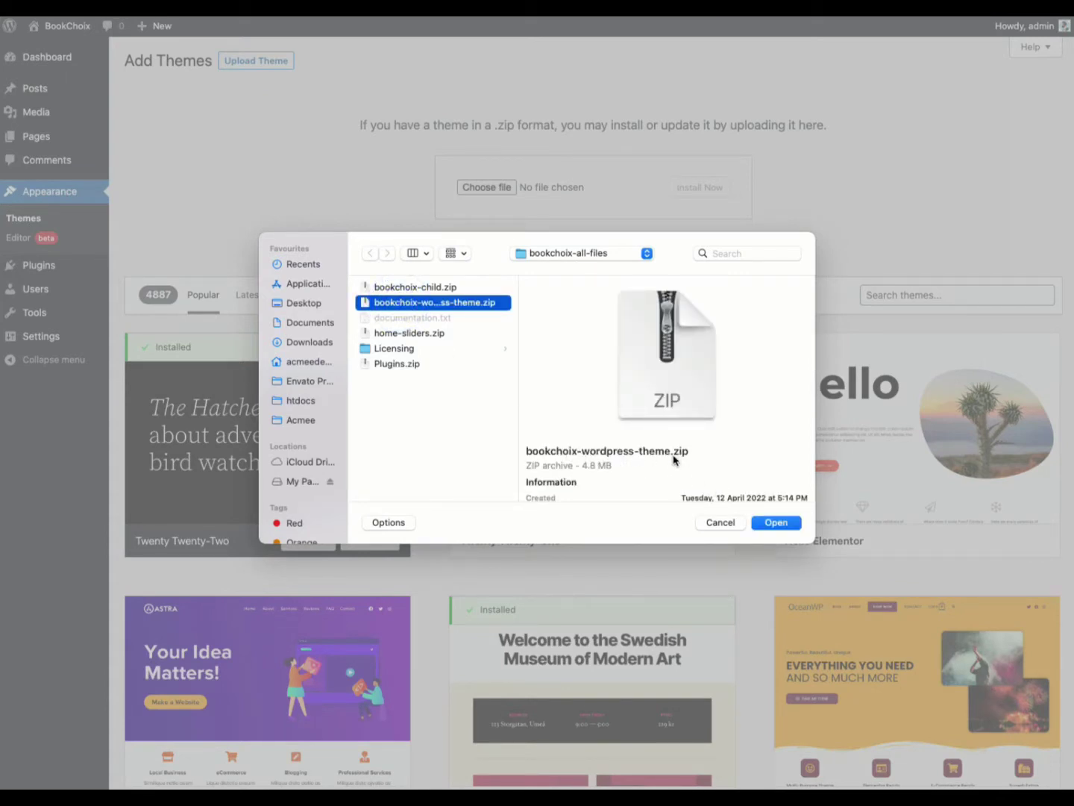
left_click(776, 523)
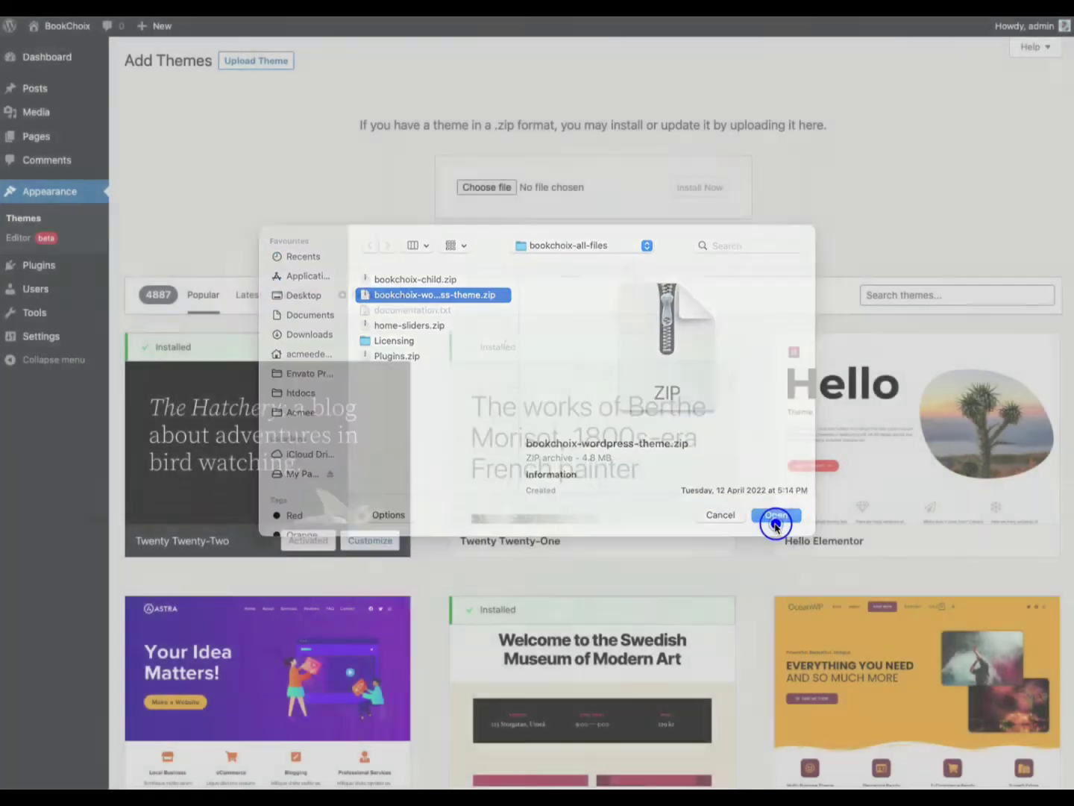
left_click(699, 188)
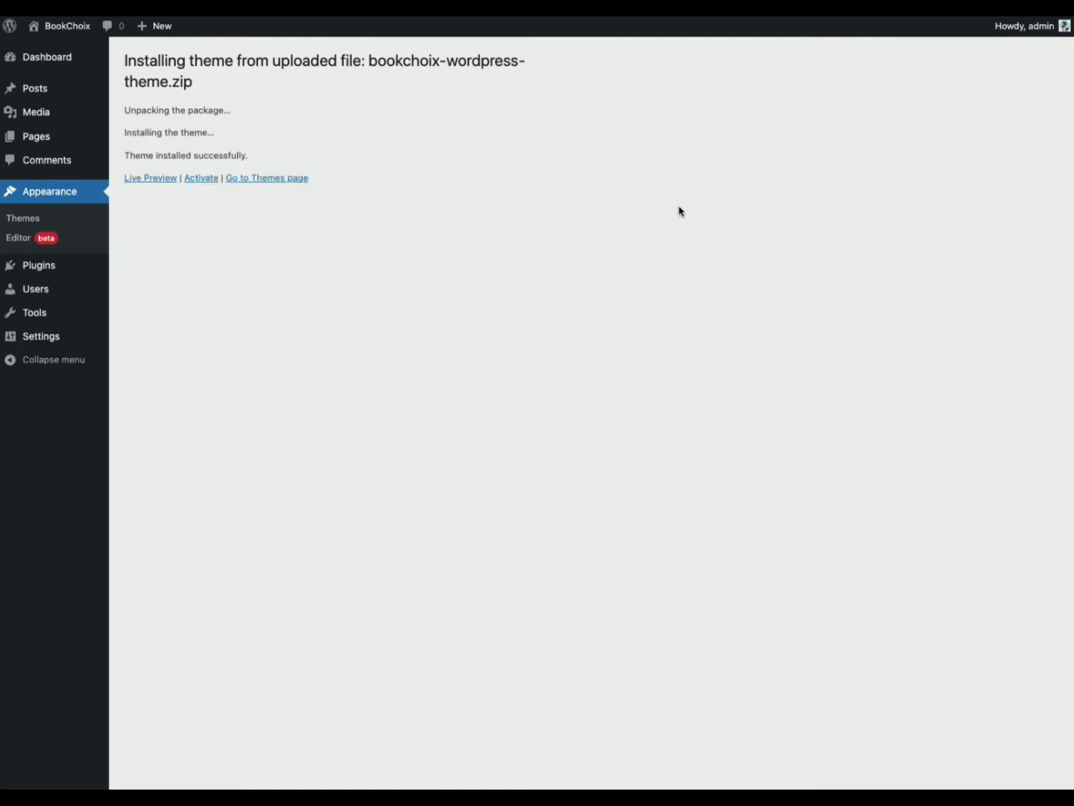
Upload bookchoix-child.zip as another new theme, install it and activate the BookChoix Child theme.
left_click(268, 183)
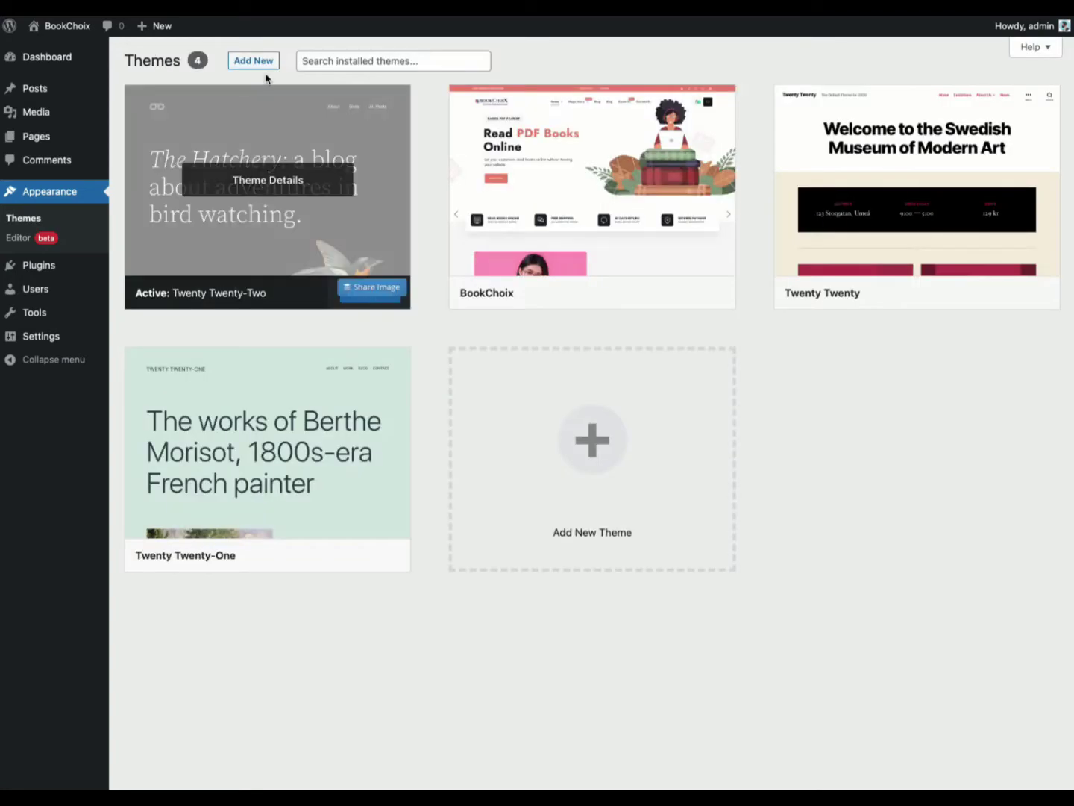
left_click(261, 63)
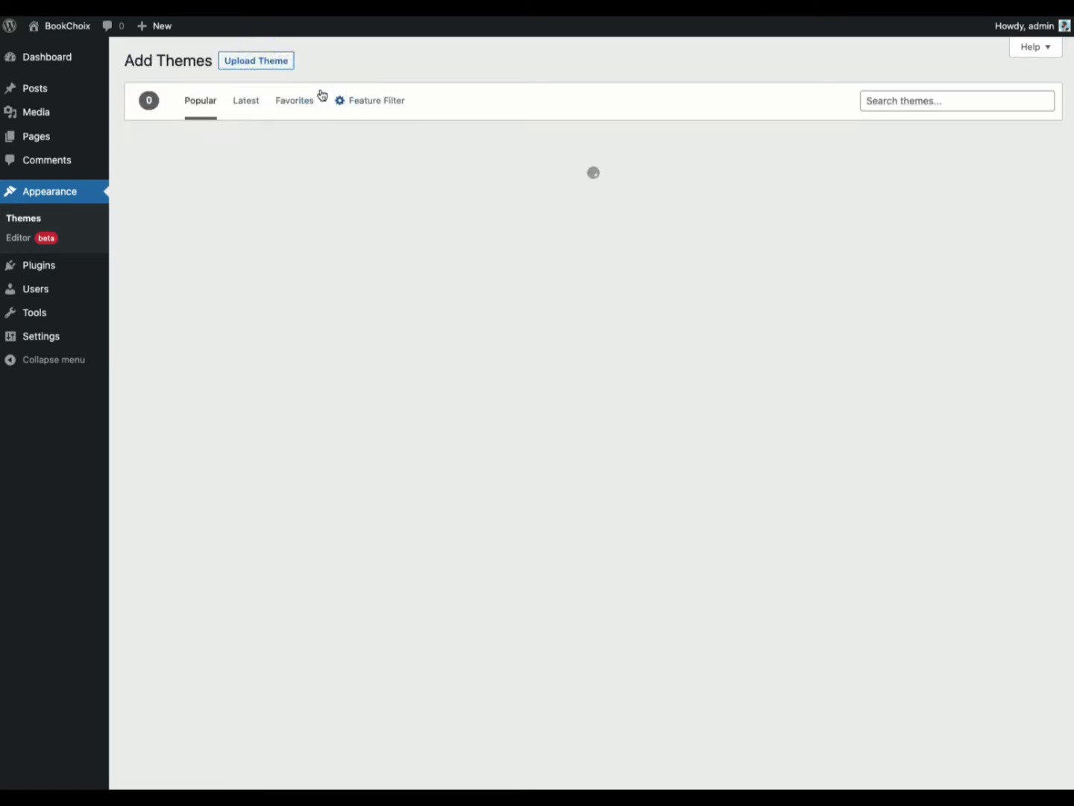
left_click(273, 63)
left_click(488, 189)
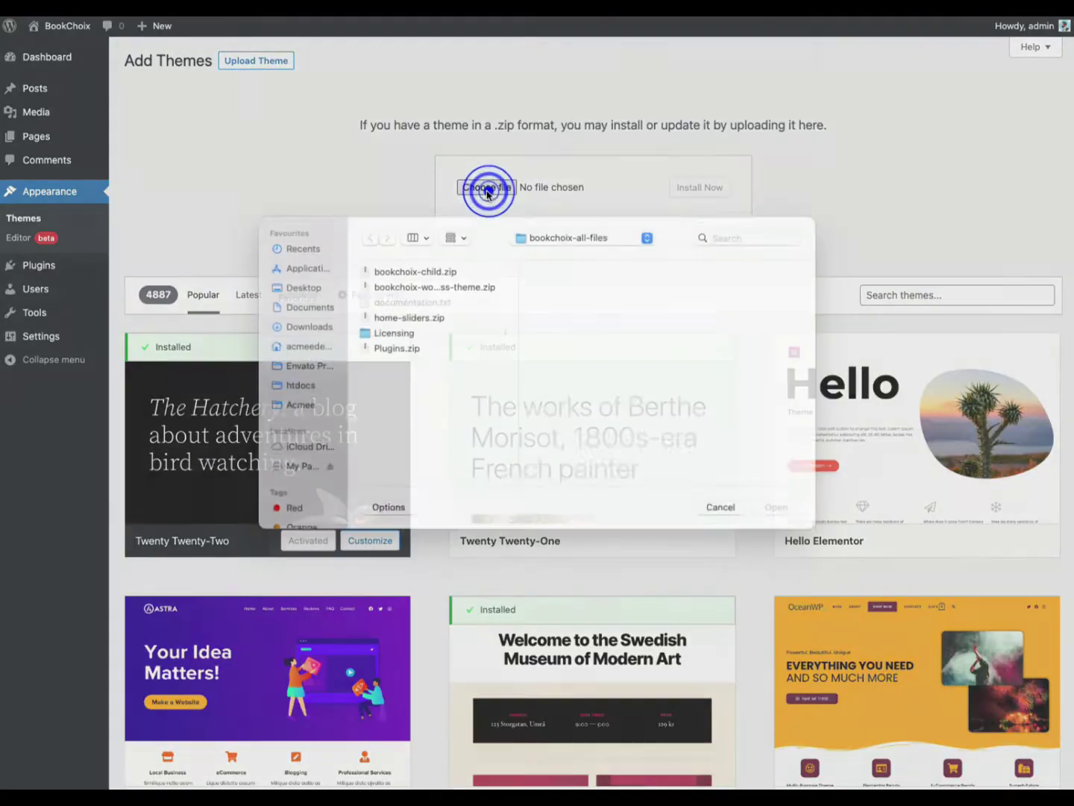
left_click(402, 289)
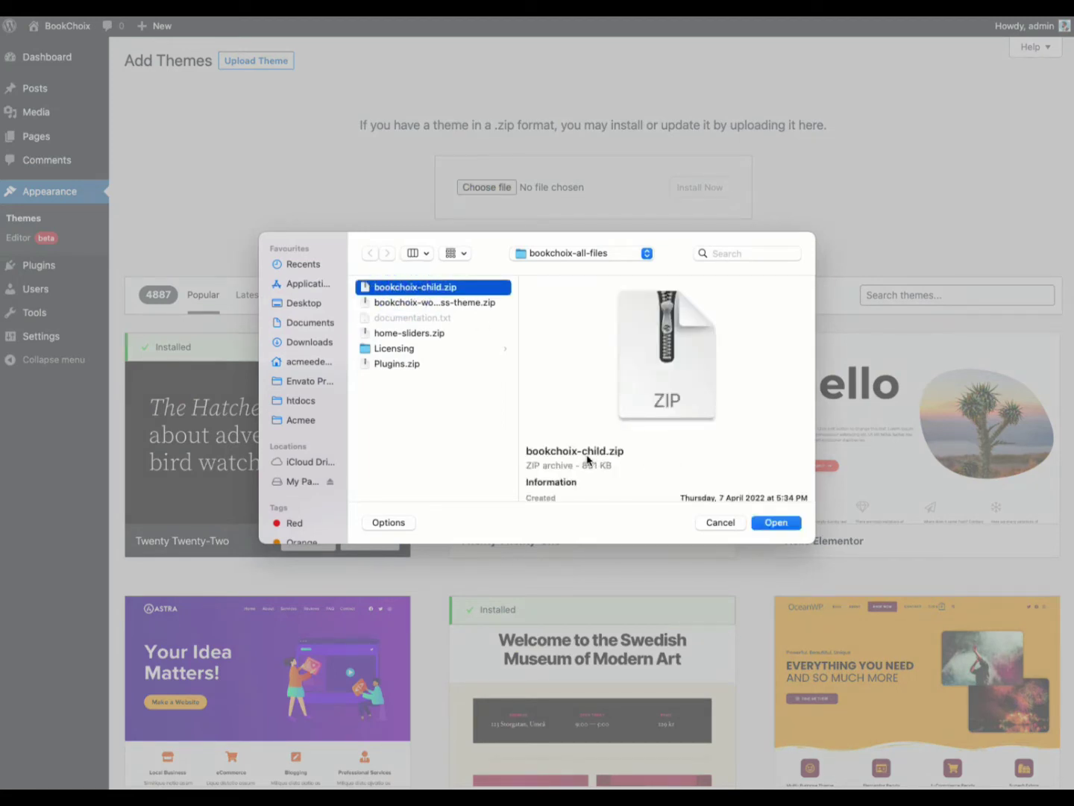
left_click(778, 525)
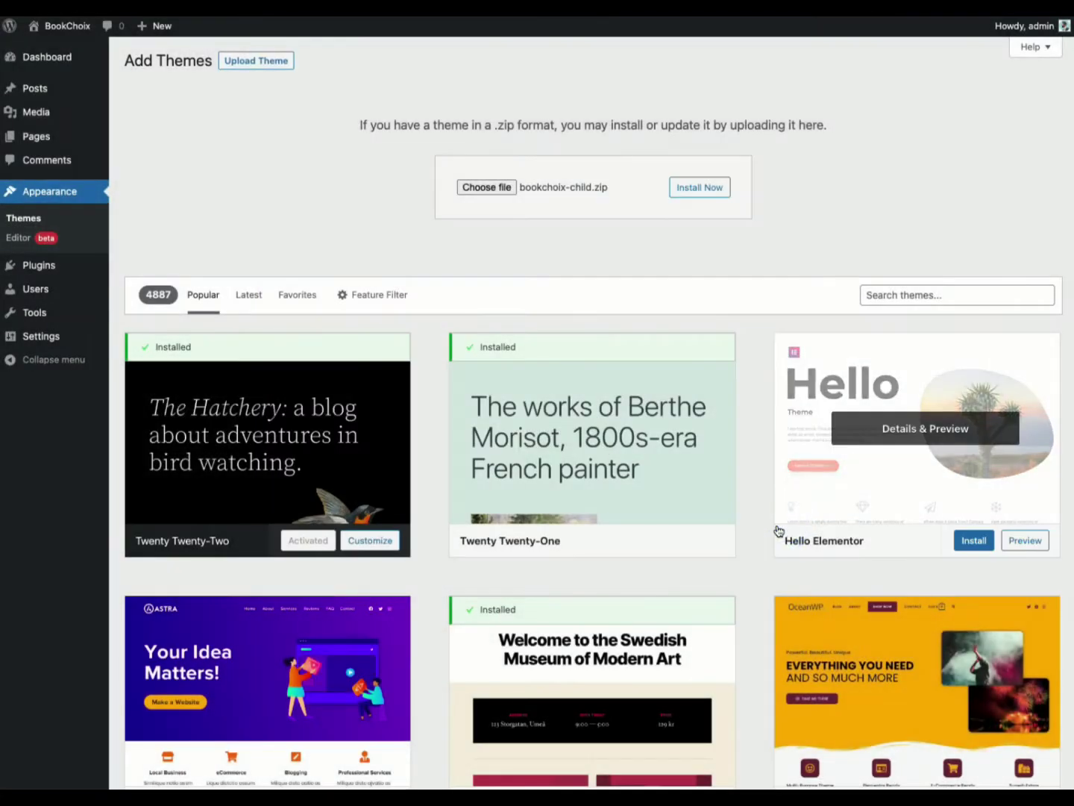
left_click(701, 193)
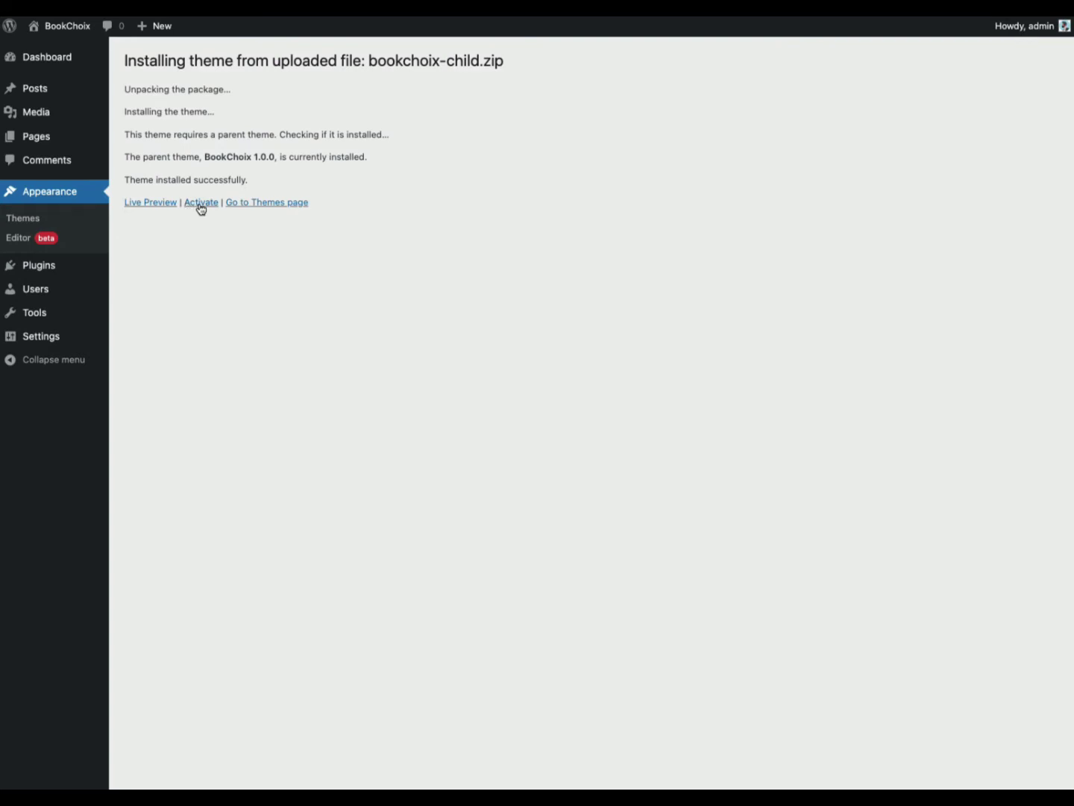
left_click(201, 203)
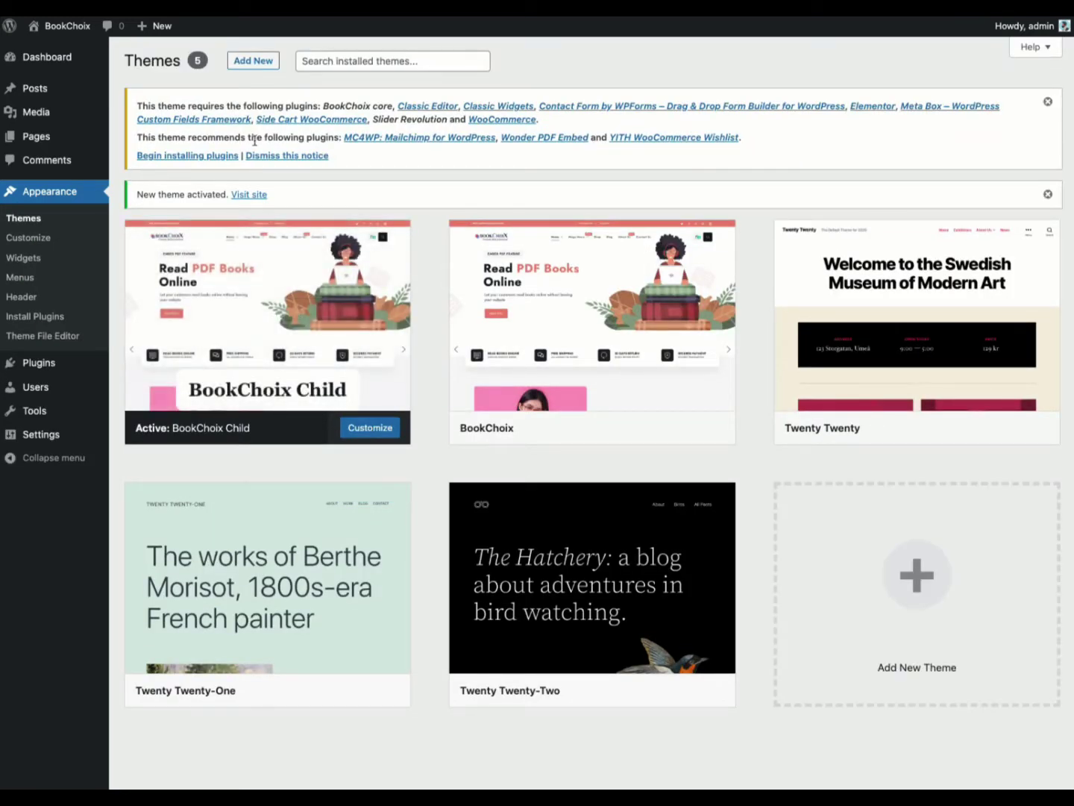
Bulk-install all the required and recommended plugins listed for the theme, and return to the Dashboard.
left_click(189, 158)
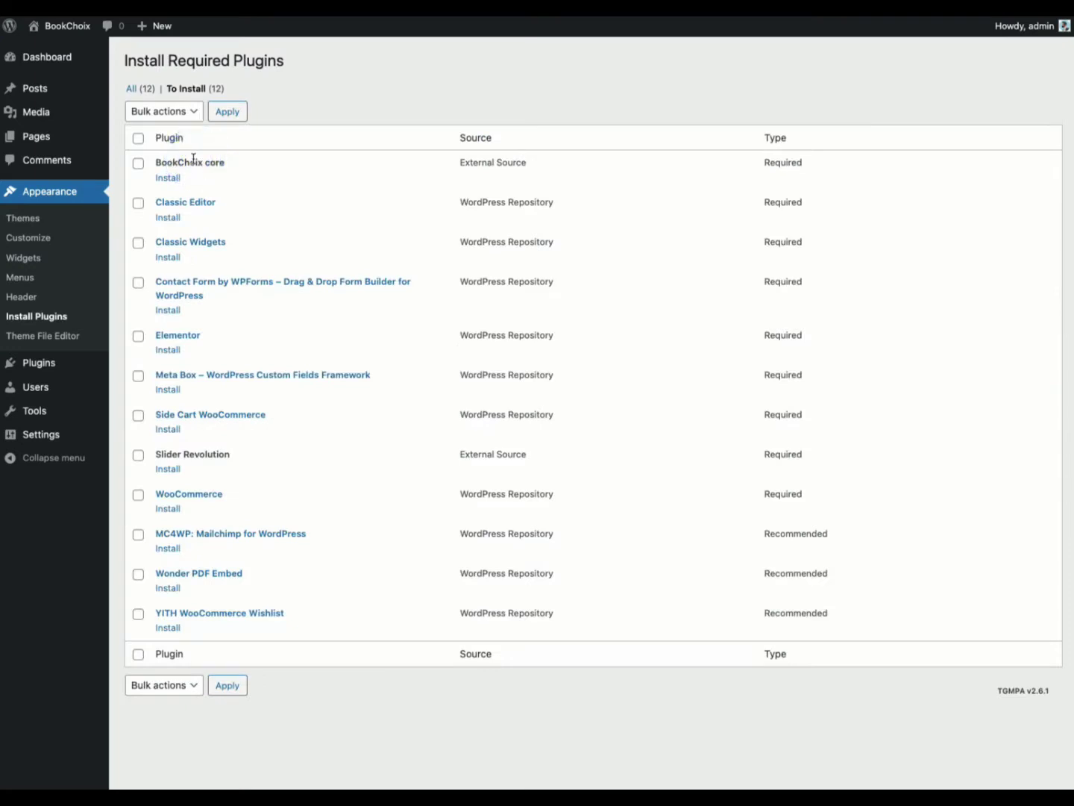
left_click(138, 138)
left_click(173, 116)
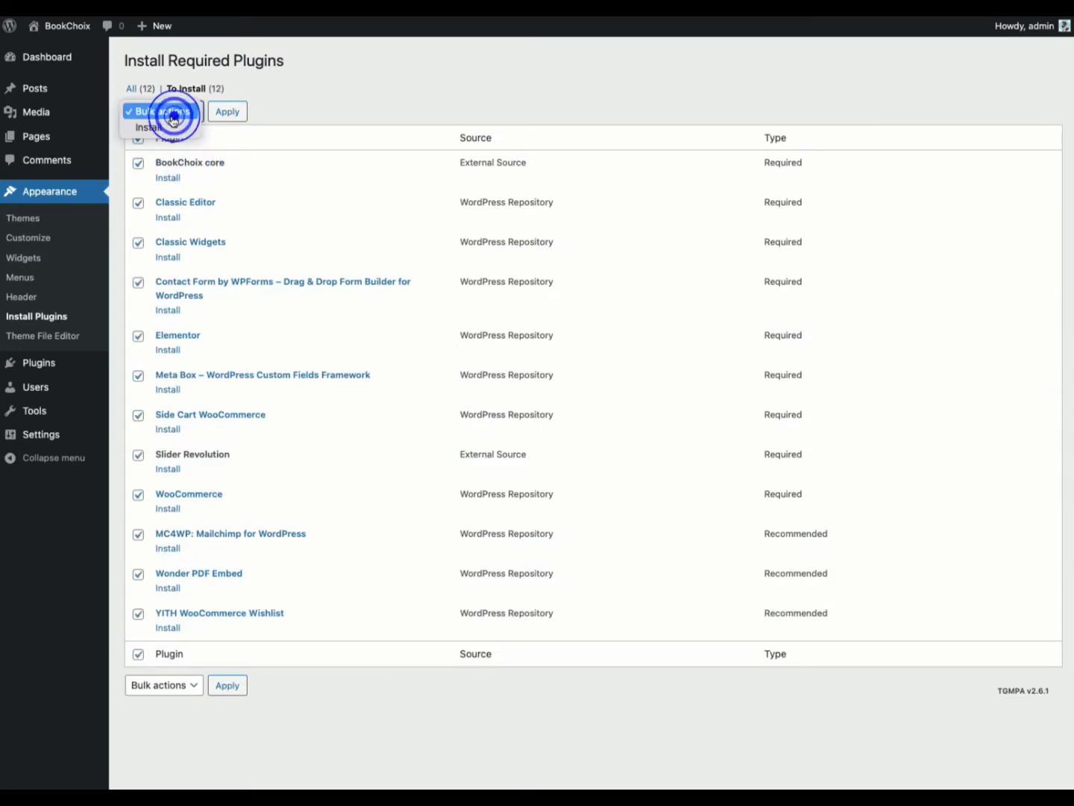
left_click(163, 129)
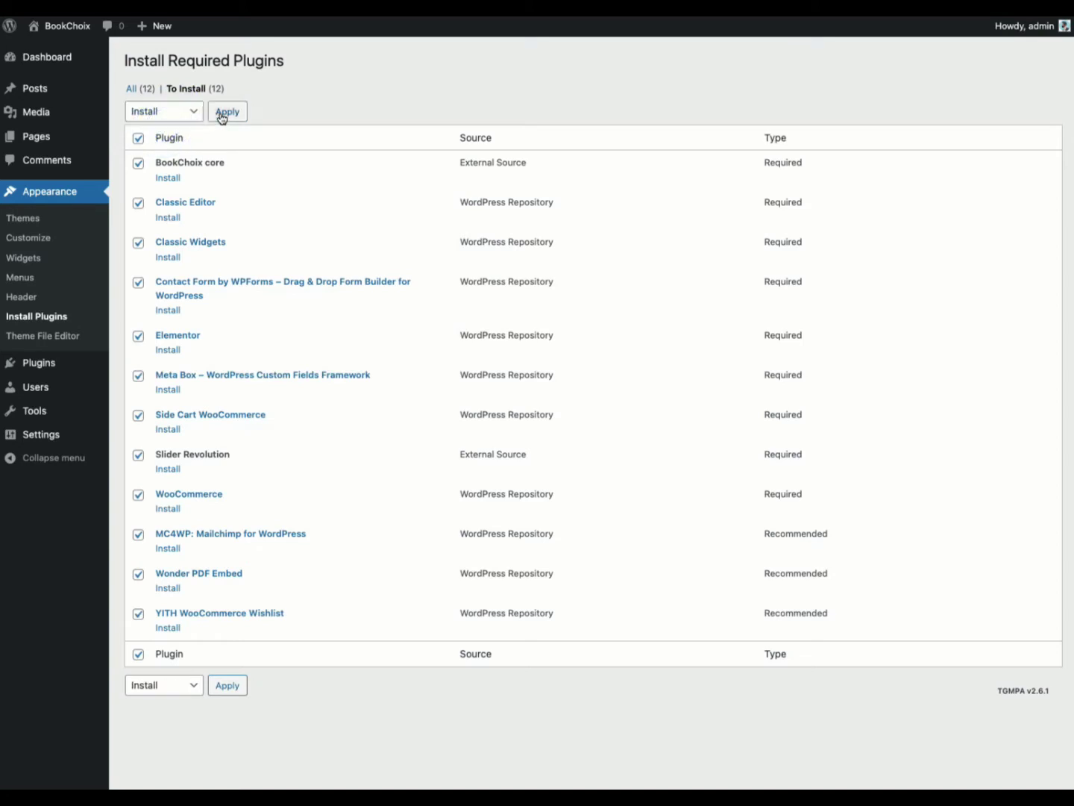
left_click(224, 113)
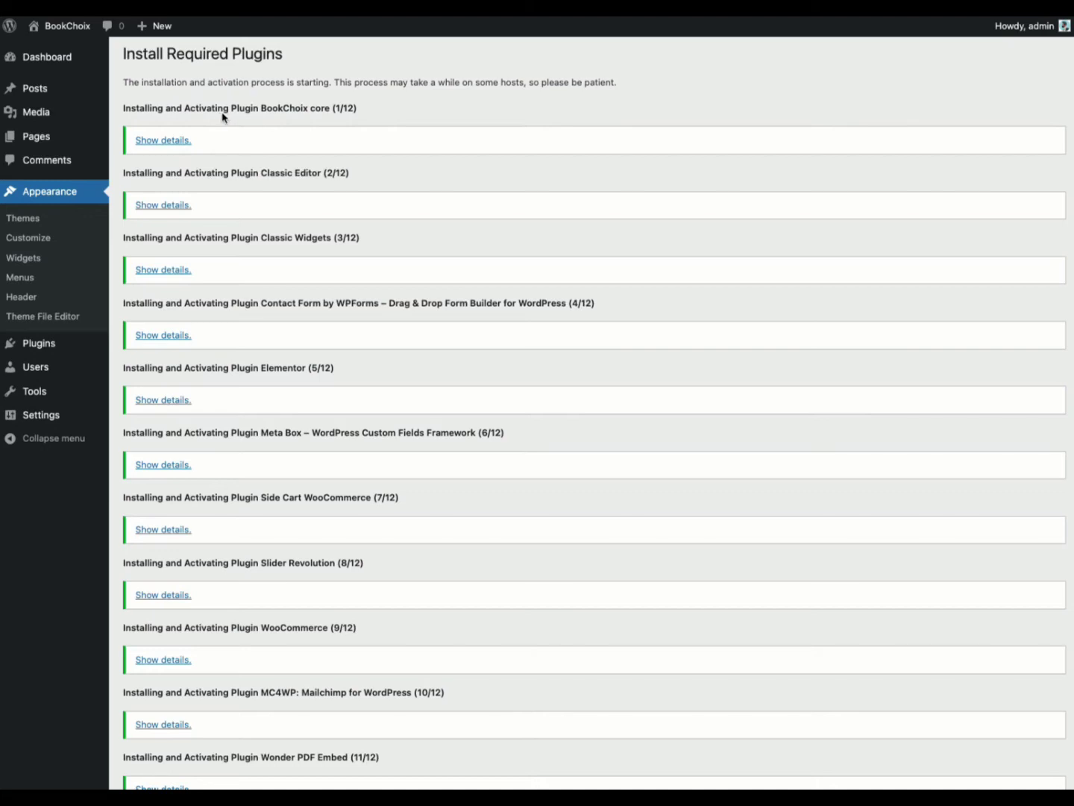
scroll(228, 124, "down", 4)
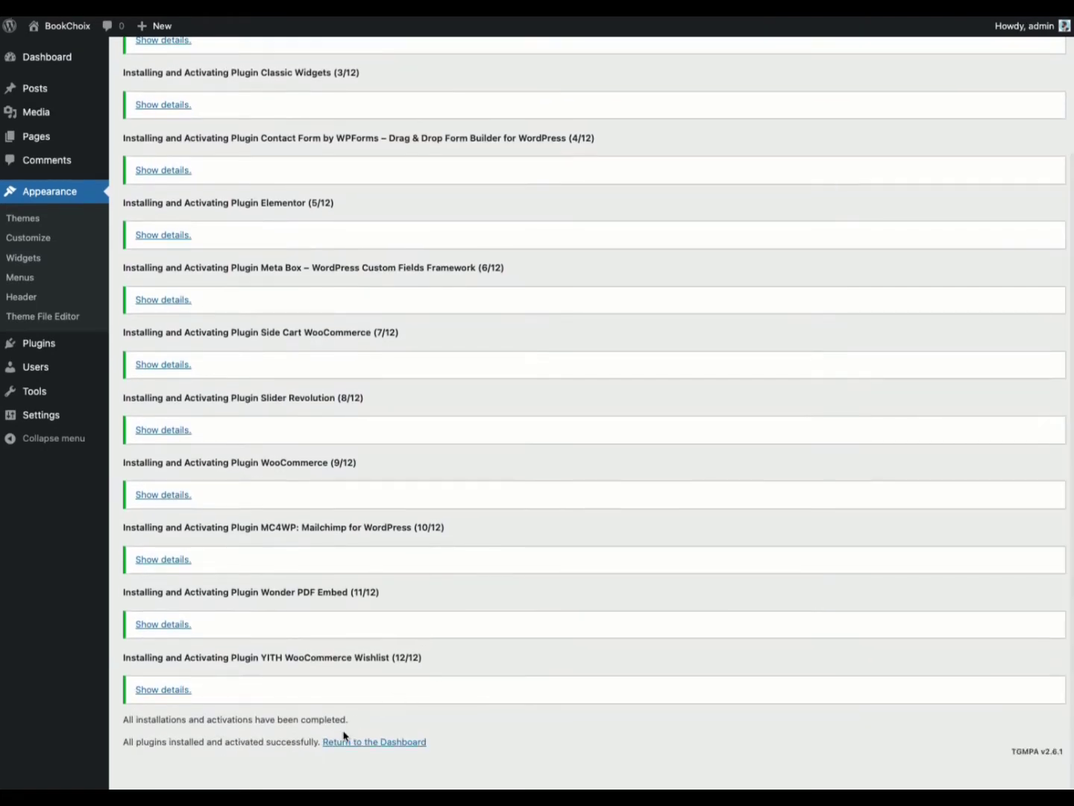
left_click(354, 742)
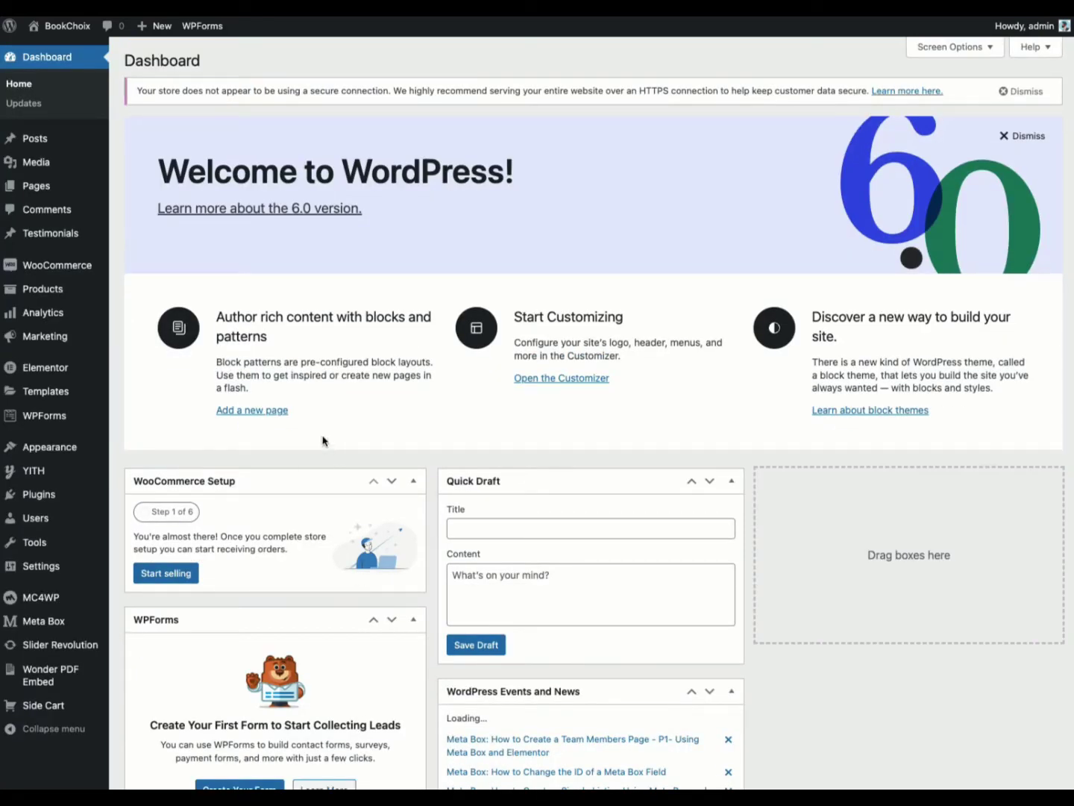
Import the BookChoix Book Store demo content into the site.
mouse_move(72, 456)
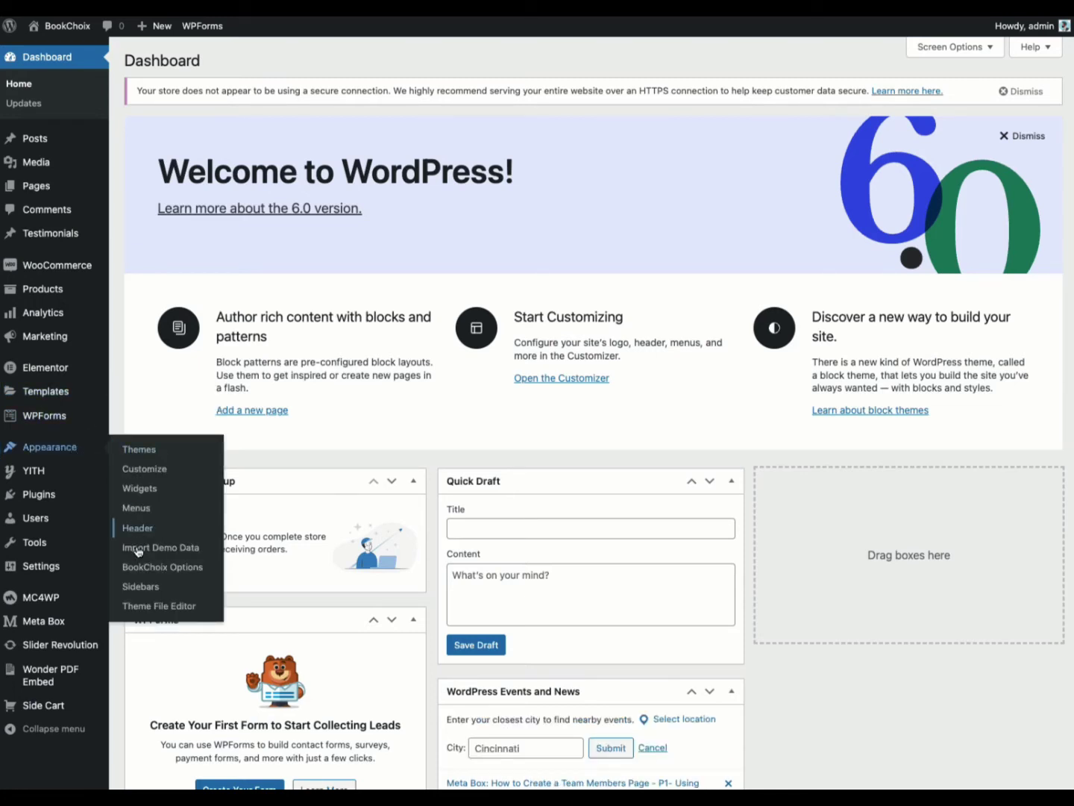
left_click(186, 551)
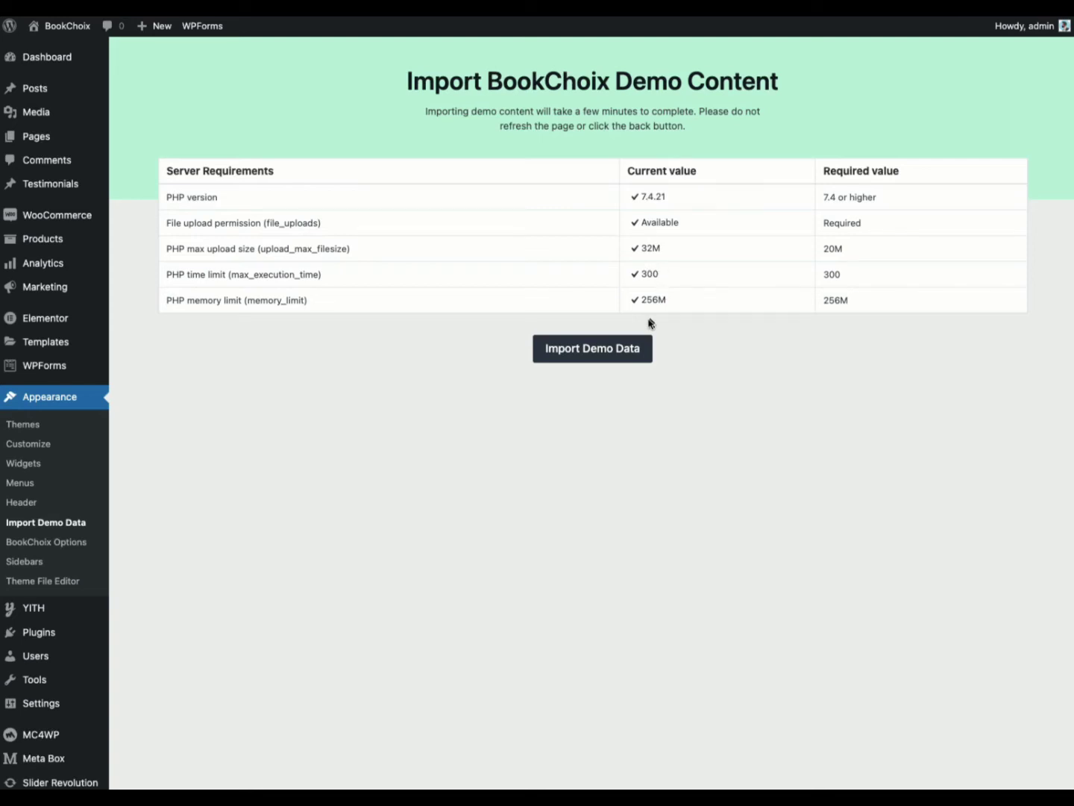
left_click(588, 356)
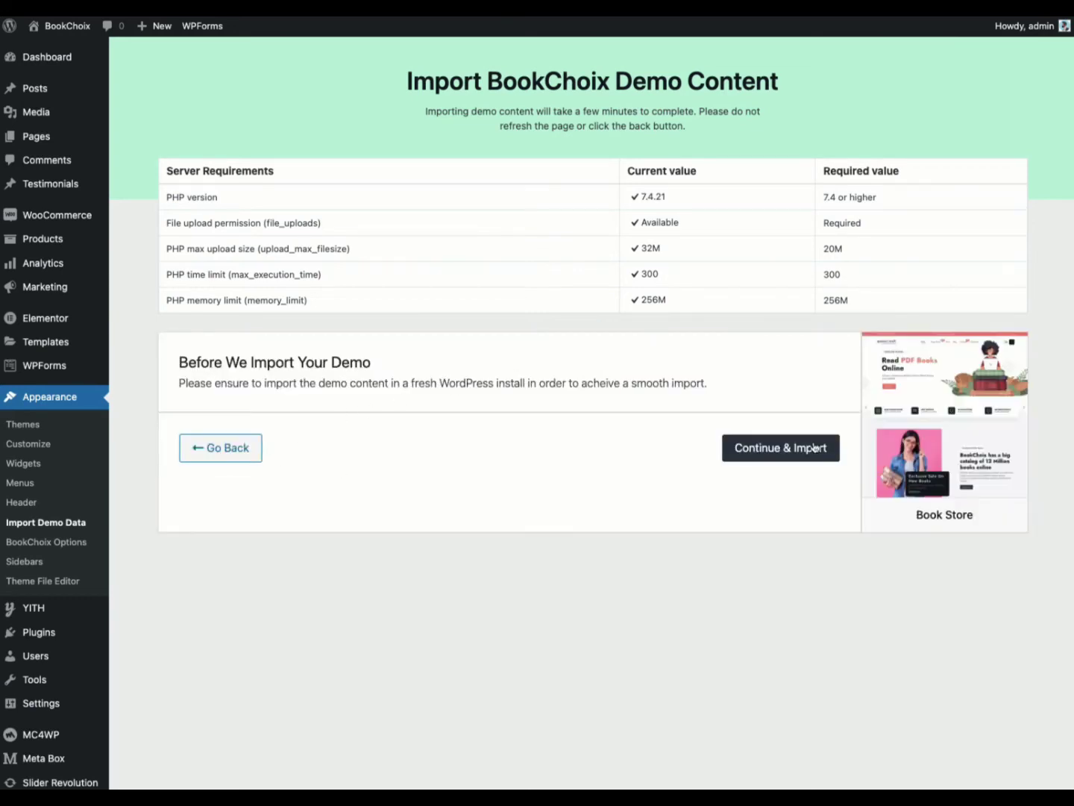
left_click(786, 450)
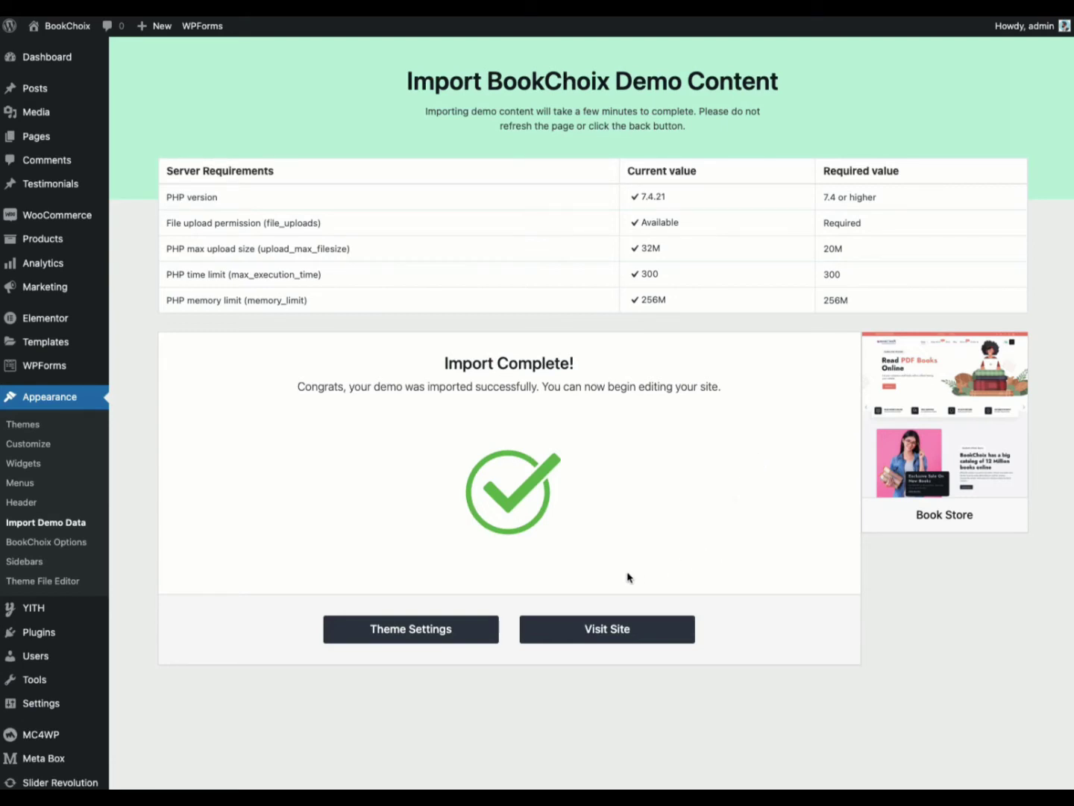
Open the site in a new browser tab and look through the home page sections from the hero slider to the footer.
right_click(610, 632)
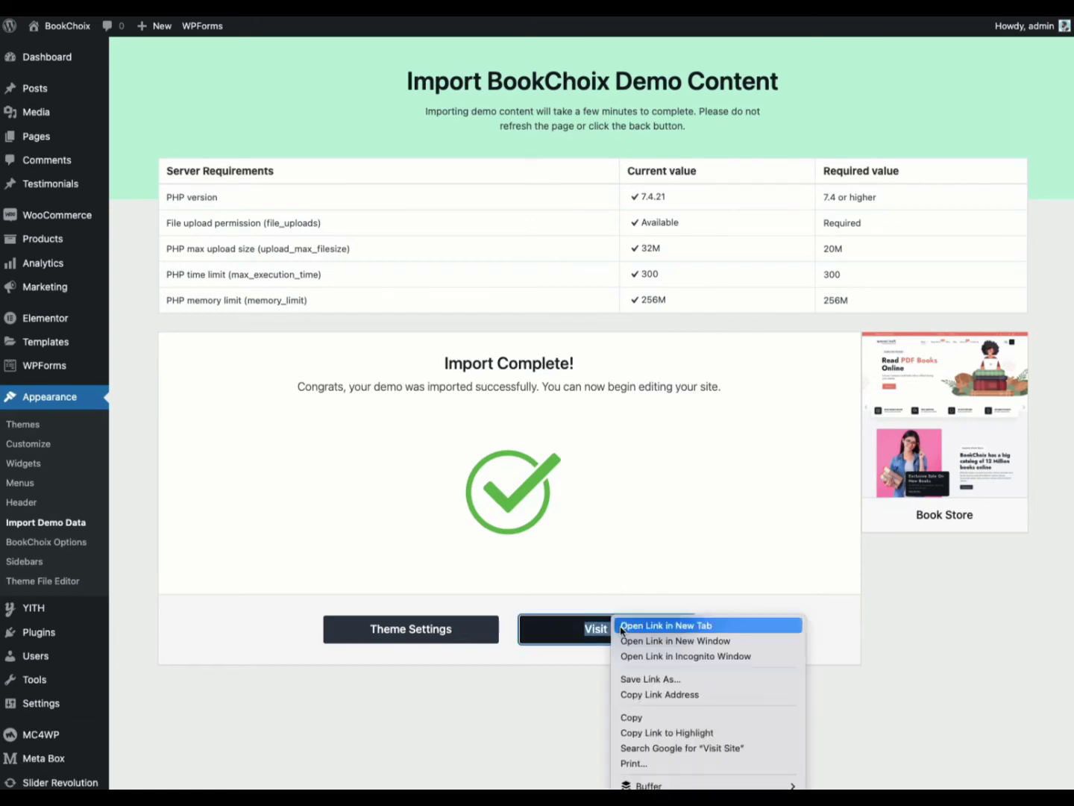
left_click(628, 626)
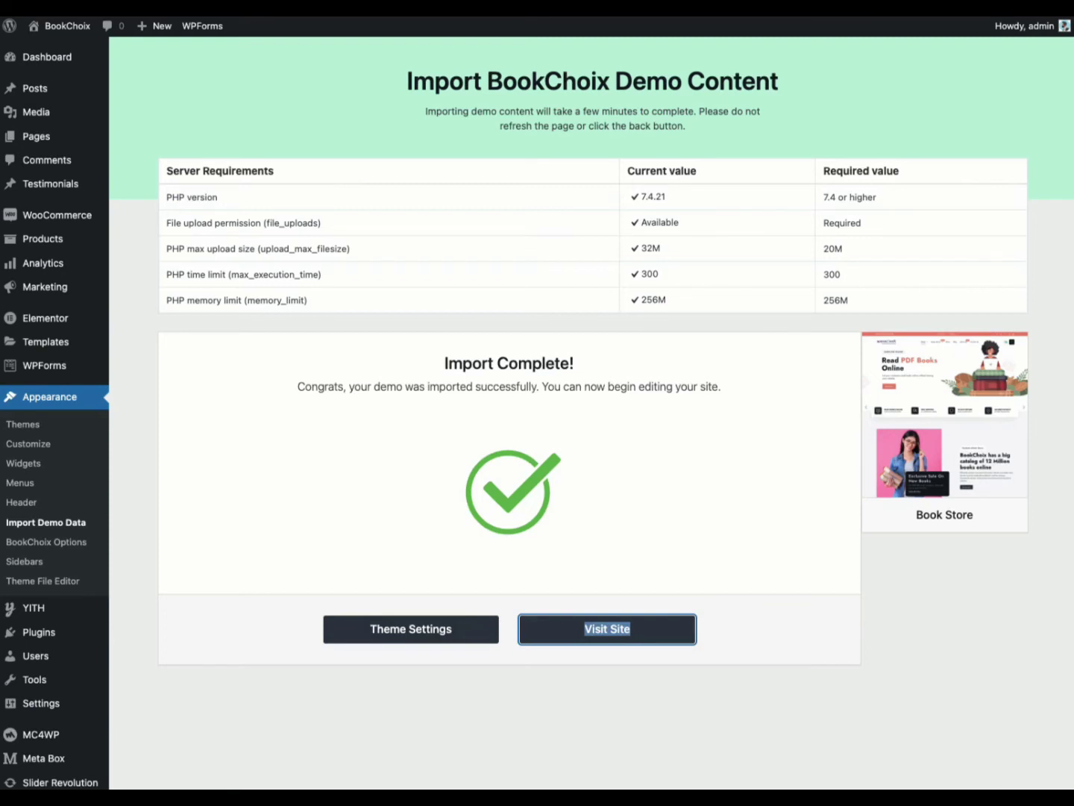
left_click(942, 9)
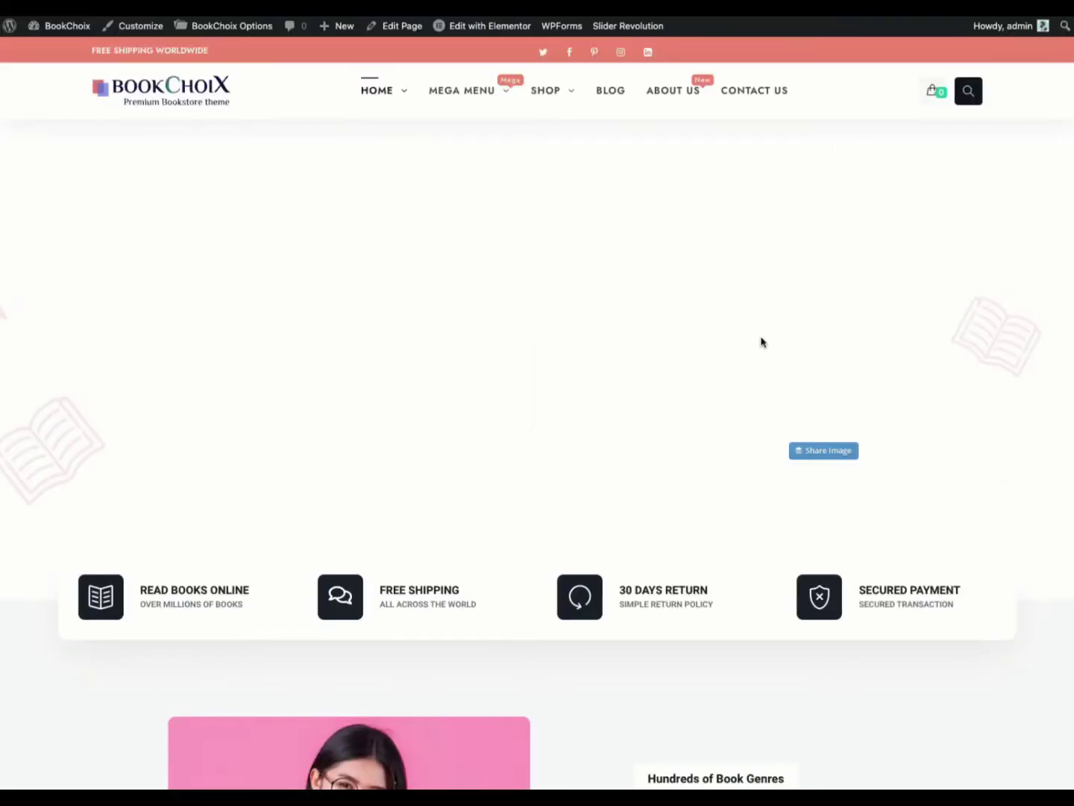
scroll(678, 393, "down", 7)
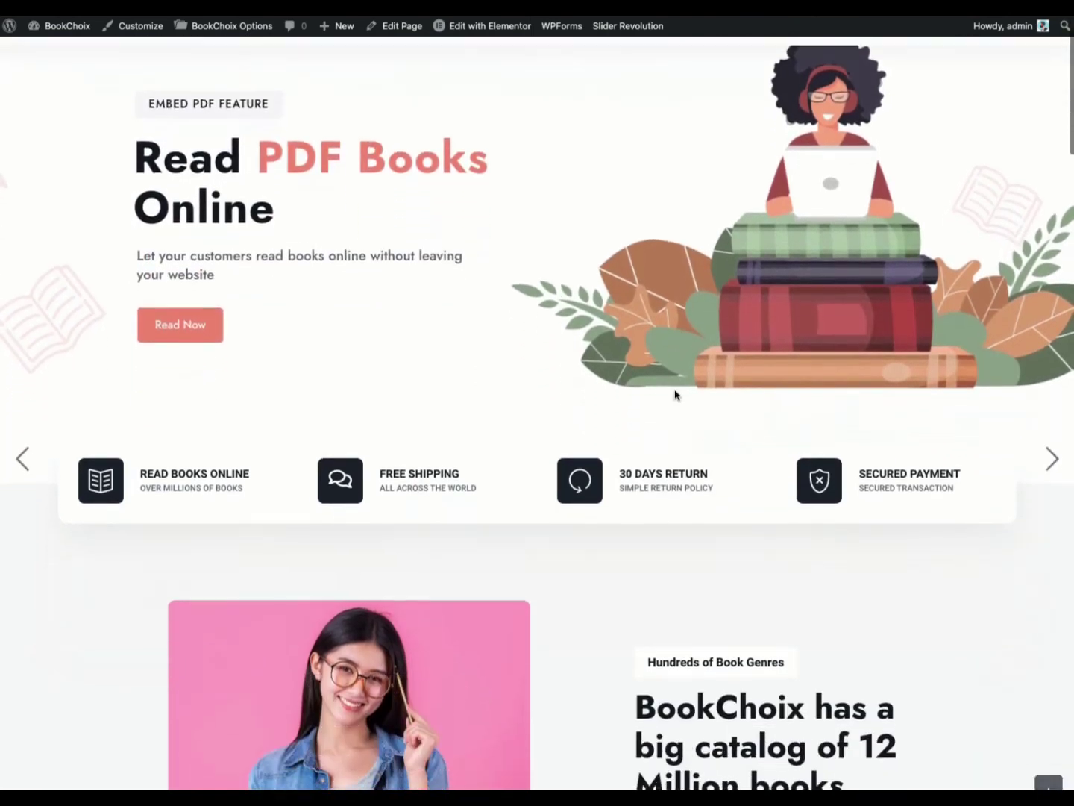
scroll(675, 387, "down", 15)
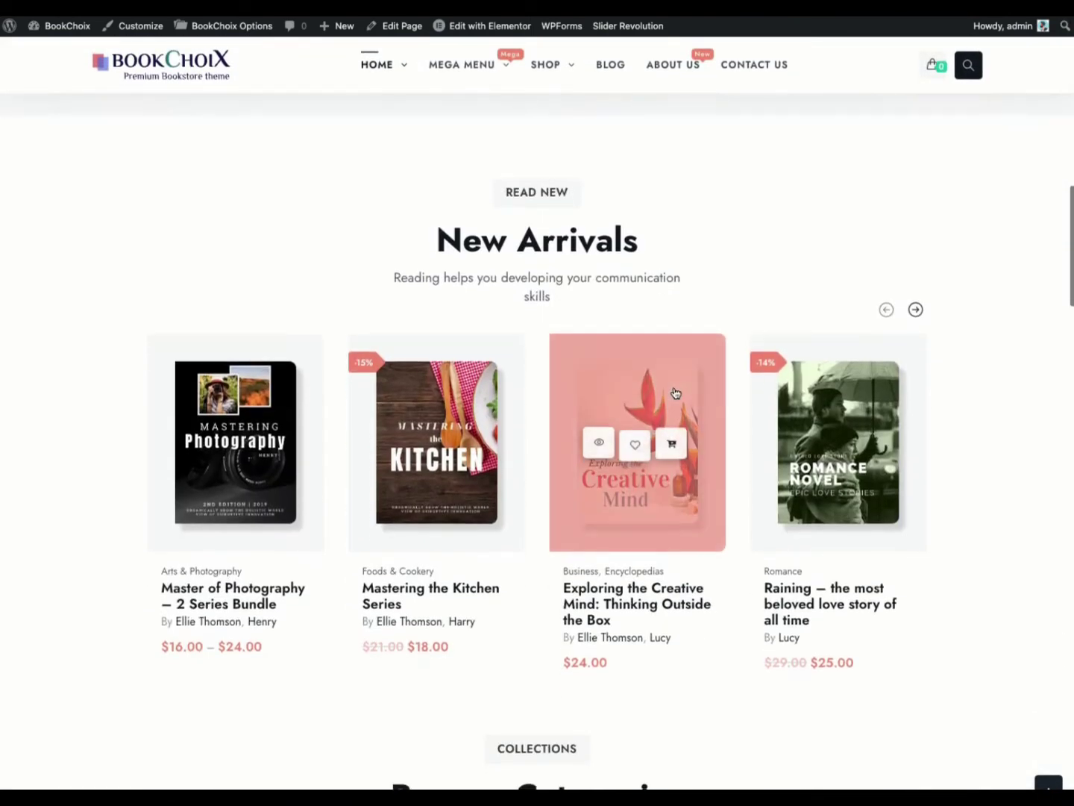
scroll(675, 390, "down", 15)
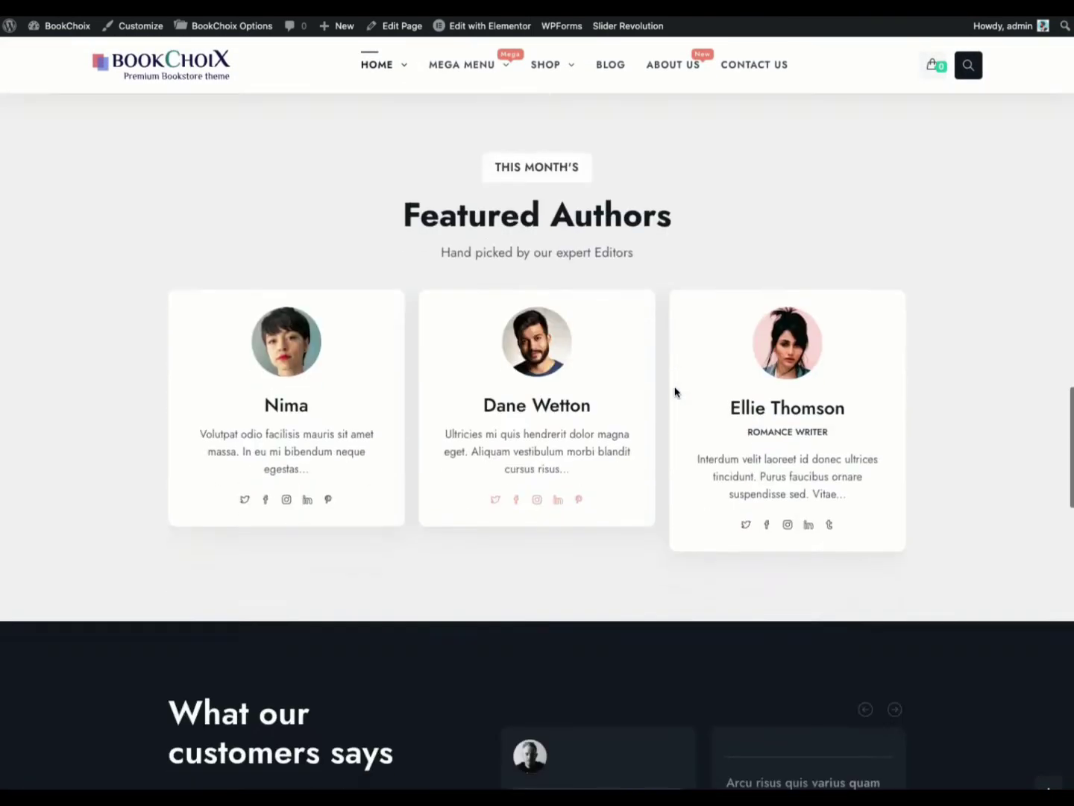
scroll(675, 391, "down", 13)
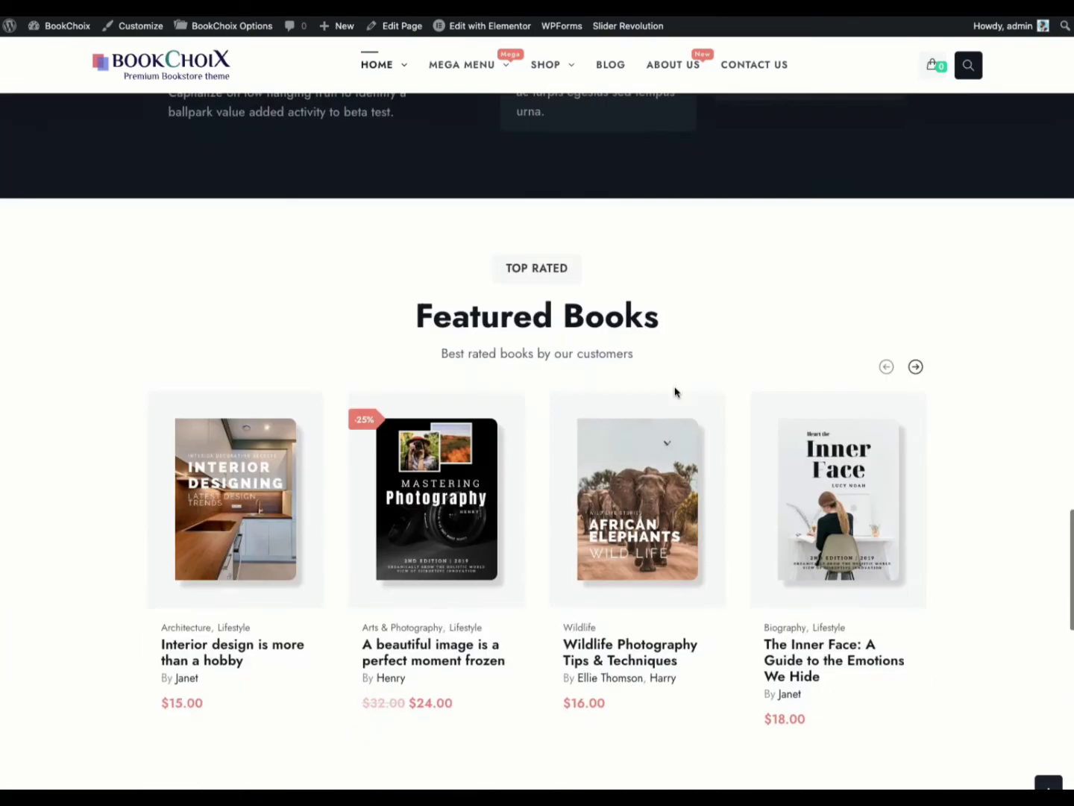
scroll(673, 387, "down", 9)
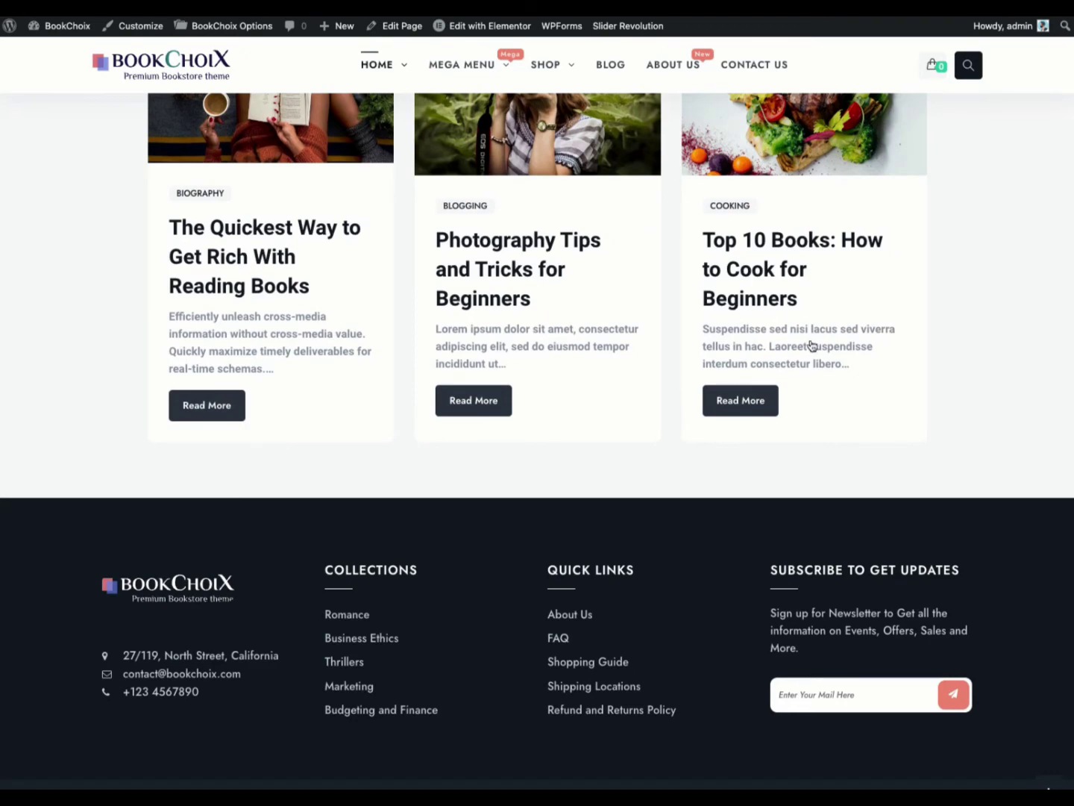
scroll(631, 345, "up", 6)
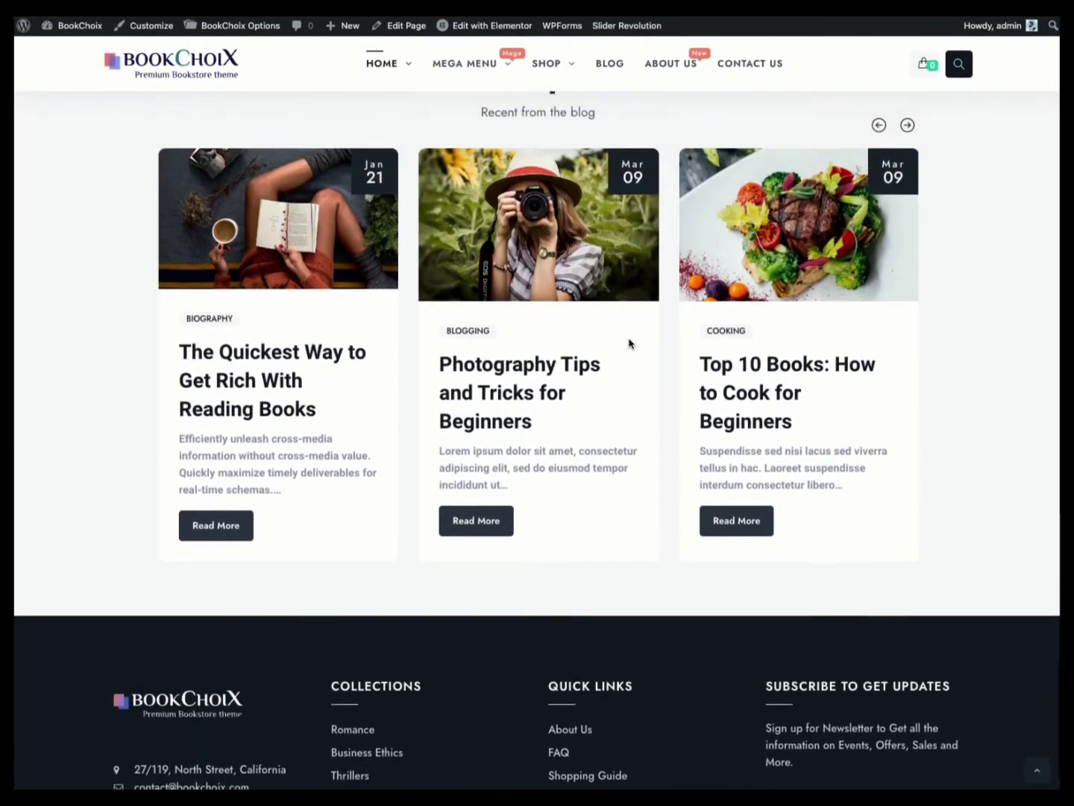
Open the home page in Elementor and select the two-column BookChoix Woo Categories widget in the Browse Categories section.
left_click(485, 28)
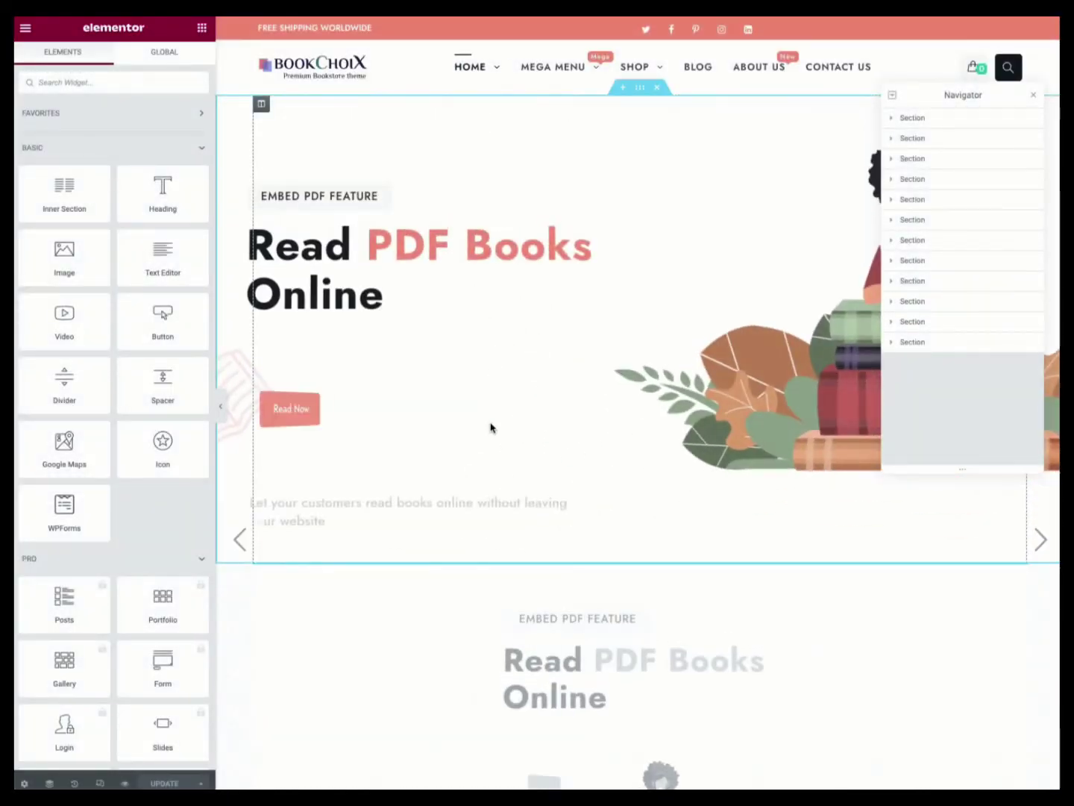
scroll(483, 409, "down", 5)
scroll(488, 430, "down", 10)
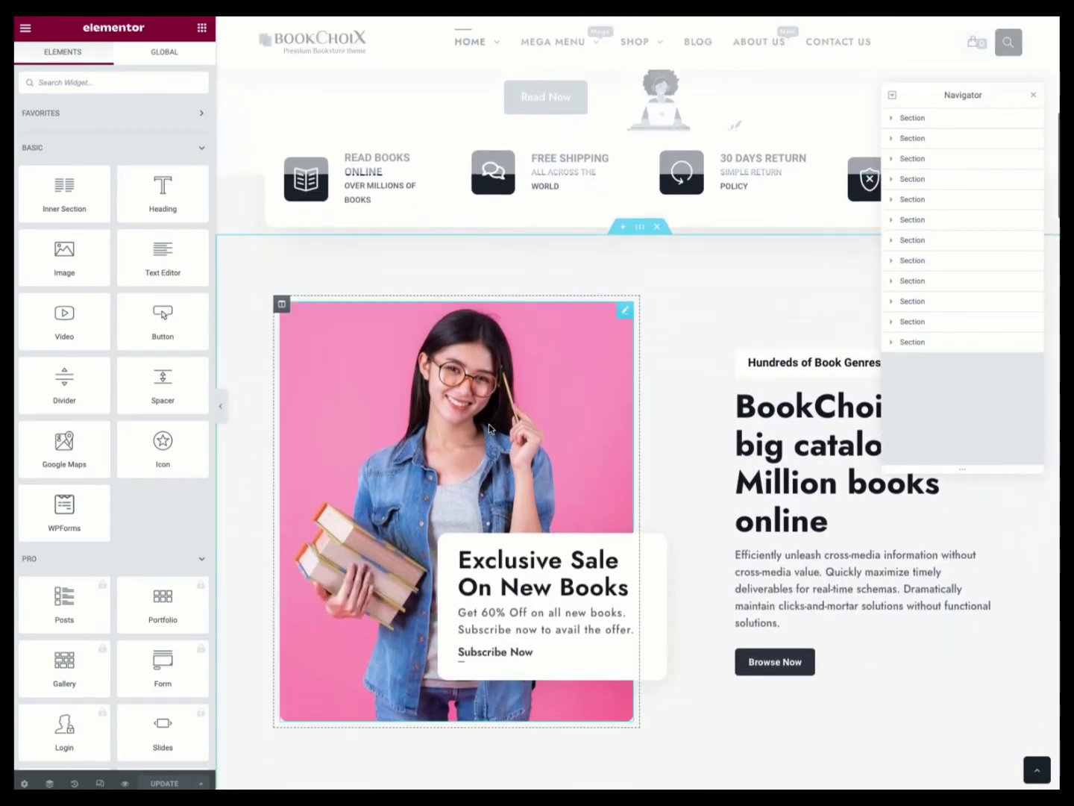
scroll(489, 428, "down", 10)
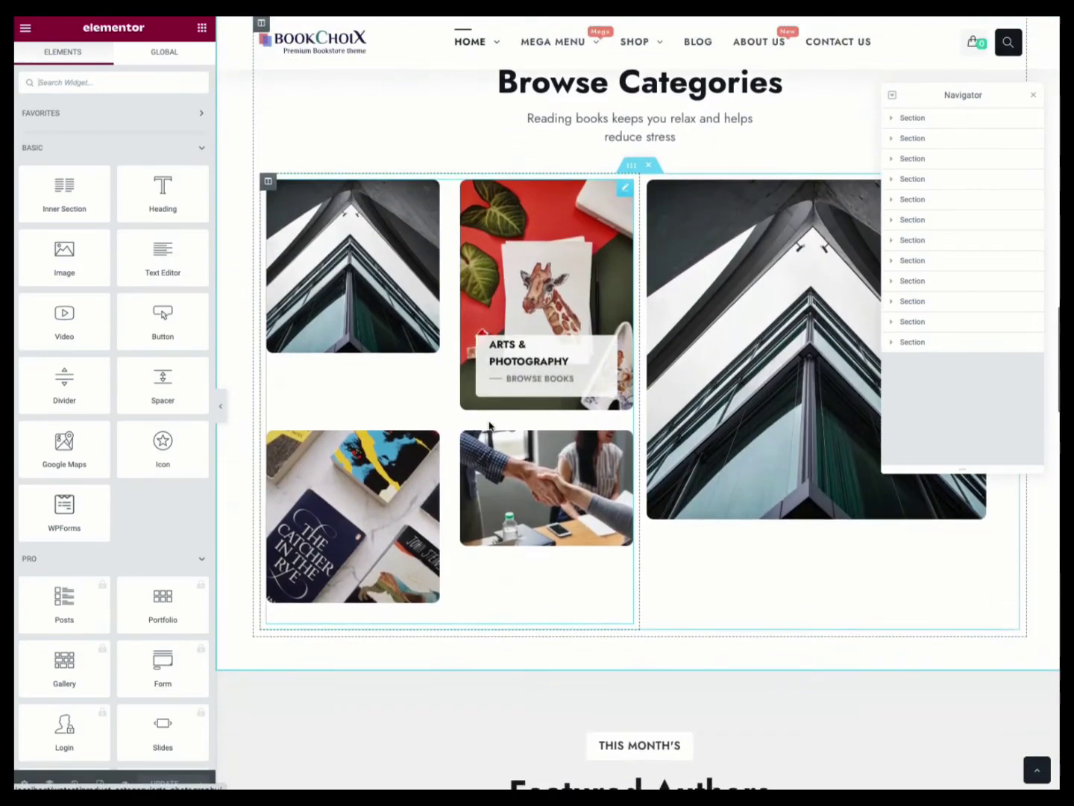
scroll(515, 337, "up", 1)
left_click(515, 328)
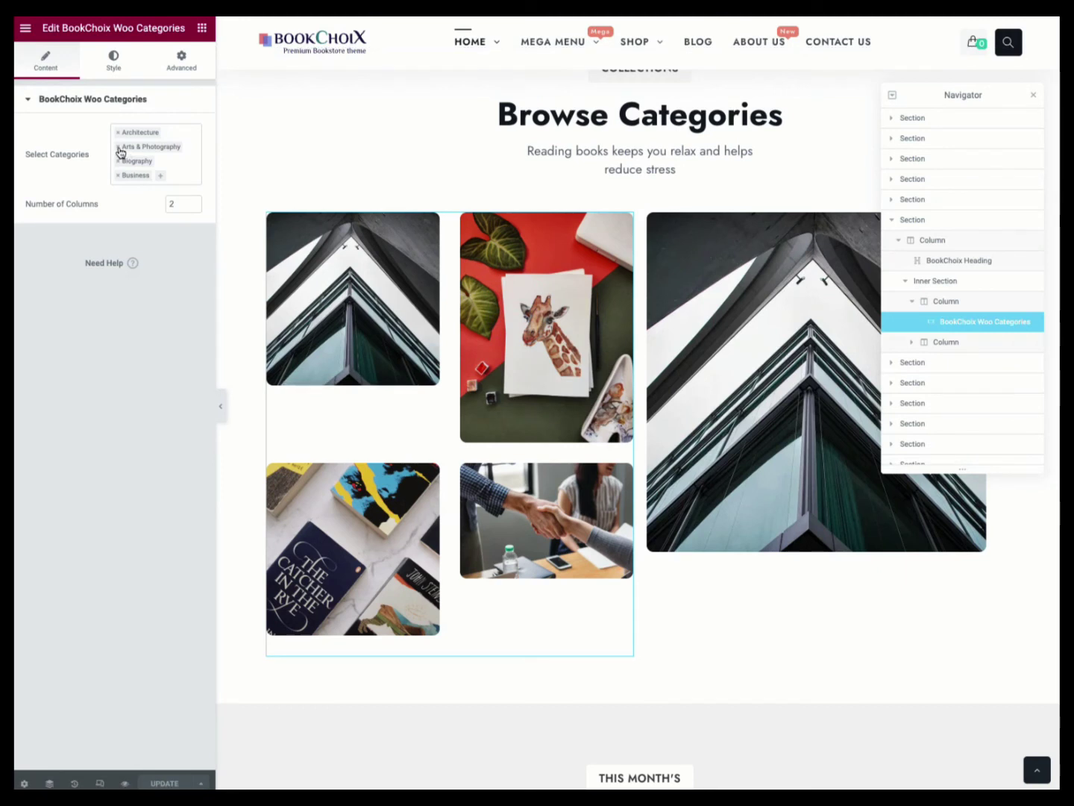
Replace Arts & Photography and Business with Environment & Geography and Finance in the two-column categories widget.
left_click(146, 277)
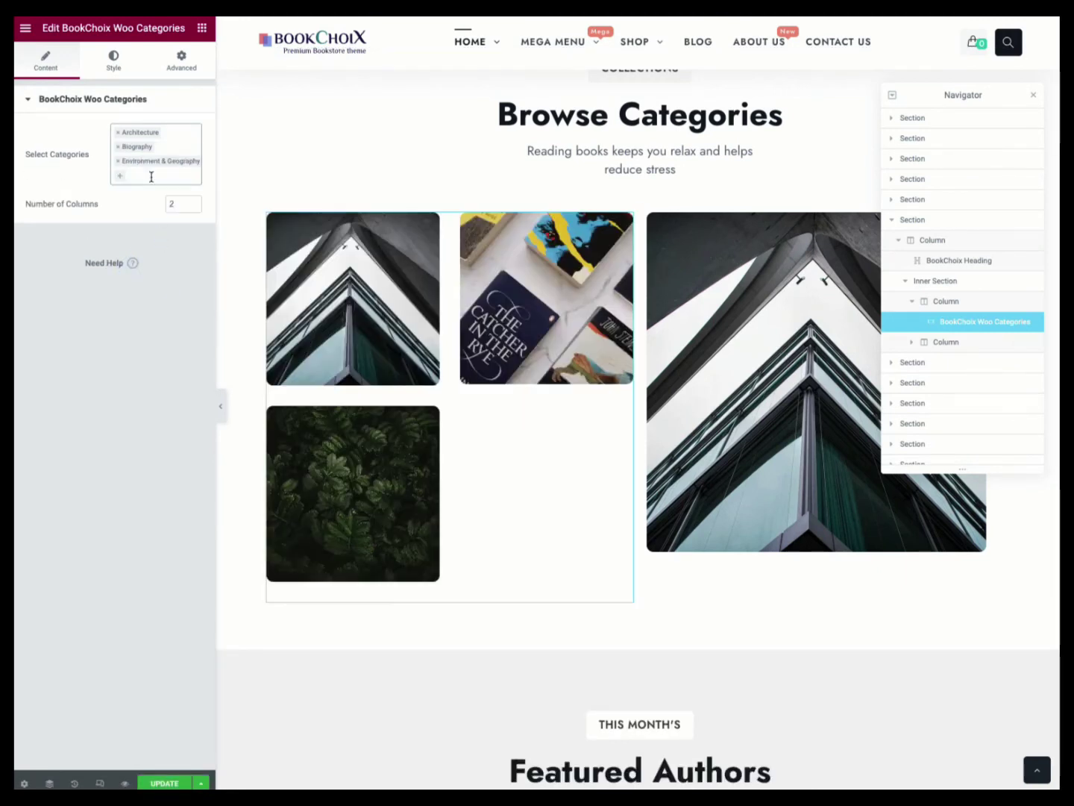
left_click(153, 177)
scroll(153, 287, "down", 2)
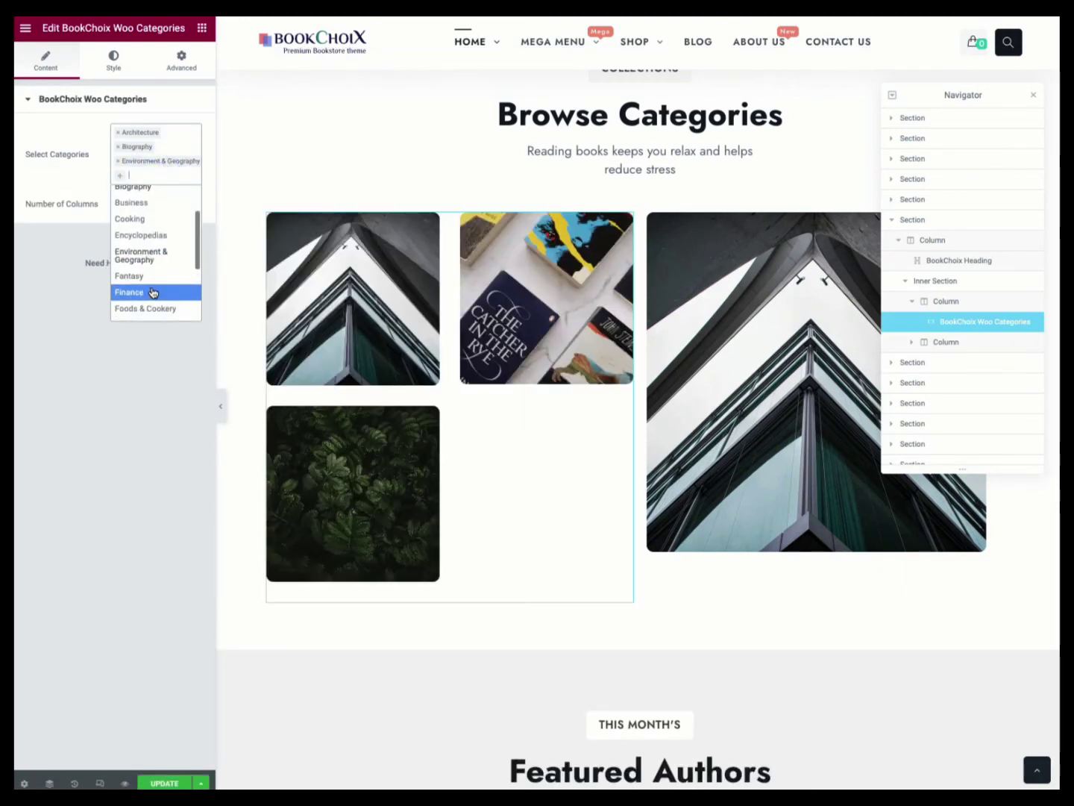
left_click(147, 290)
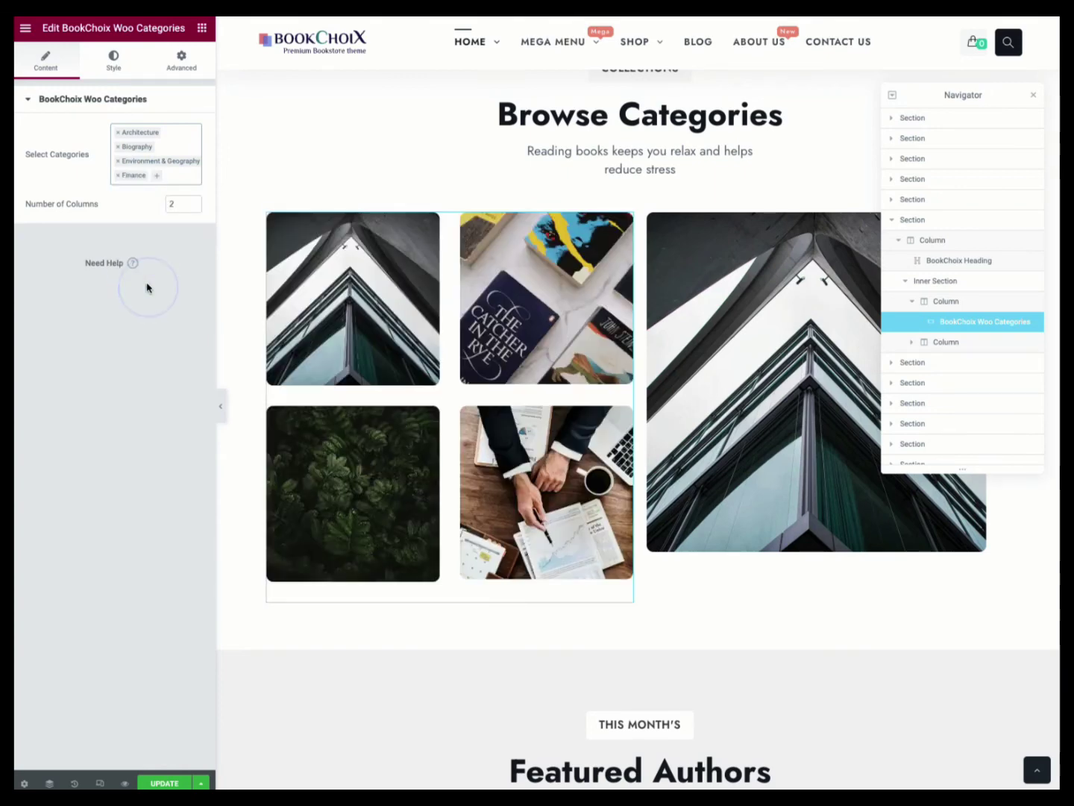
Replace Architecture with Gardening in the single-column categories widget of the Browse Categories section.
left_click(774, 298)
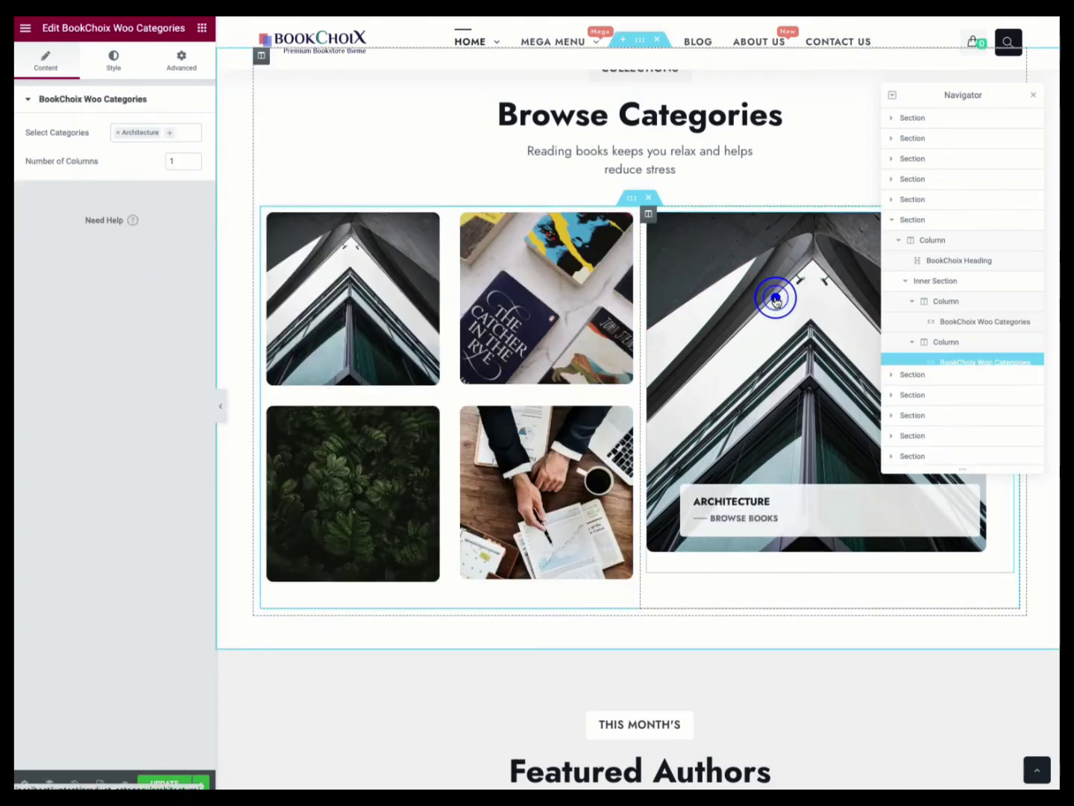
left_click(174, 134)
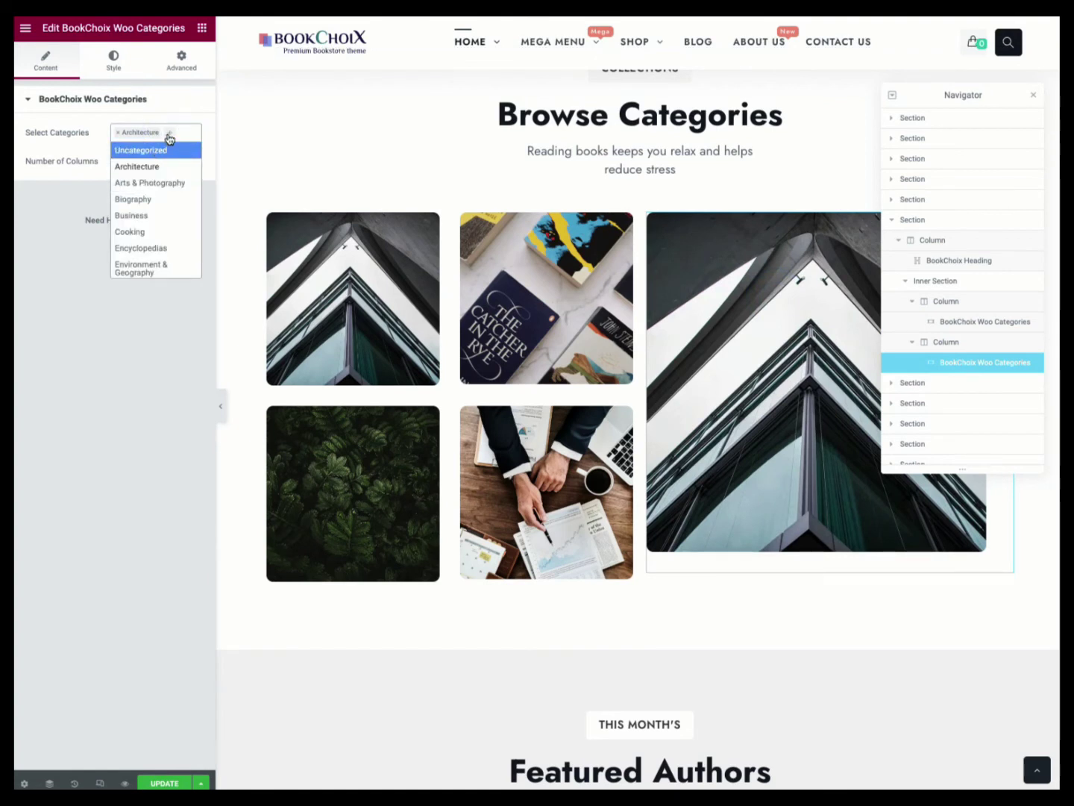
left_click(118, 132)
left_click(143, 132)
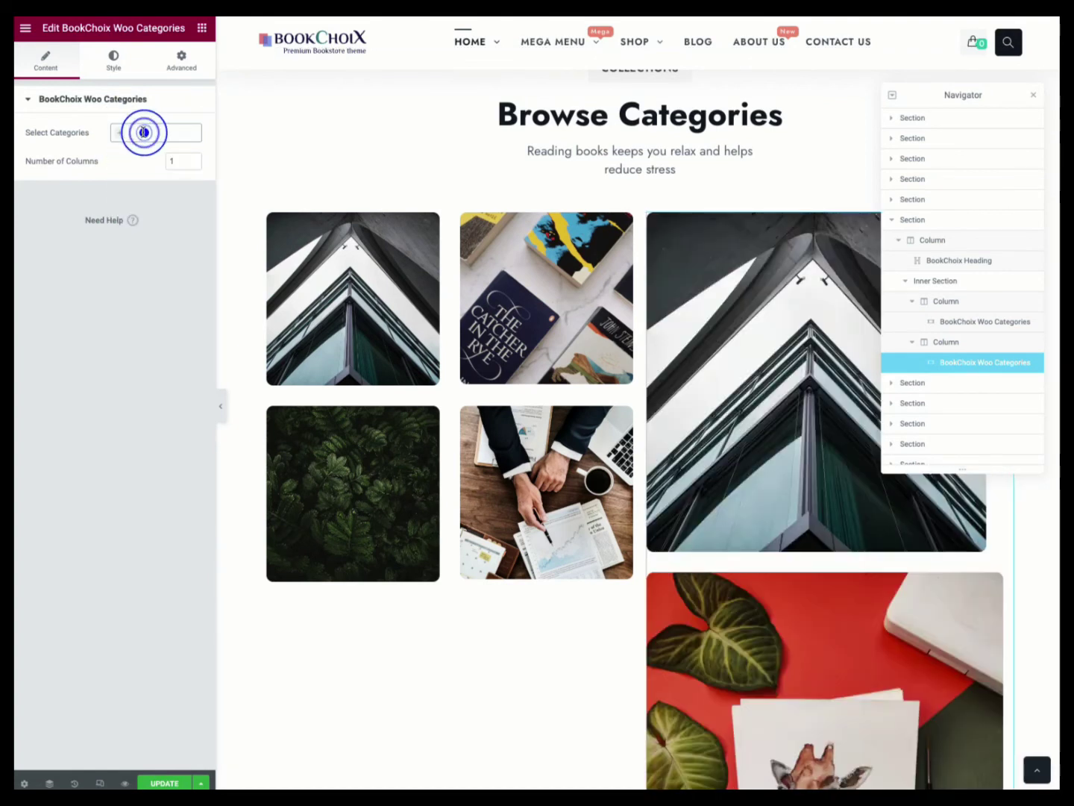
left_click(144, 132)
scroll(149, 233, "down", 1)
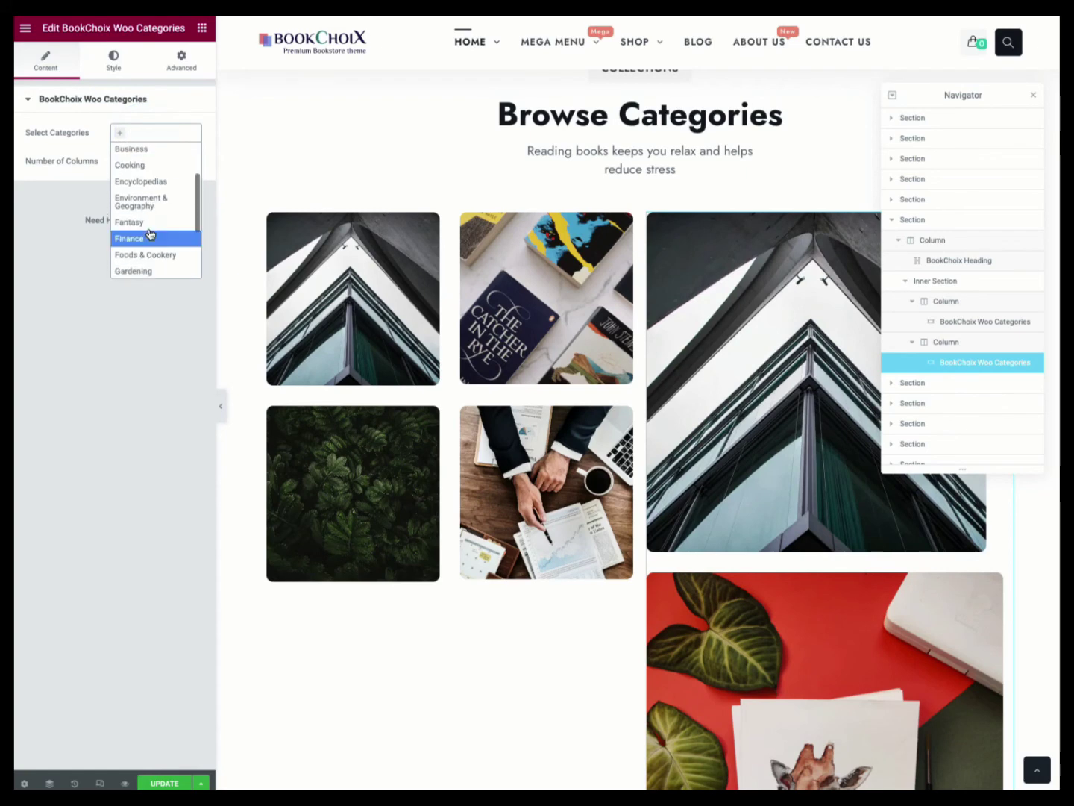
scroll(159, 243, "down", 1)
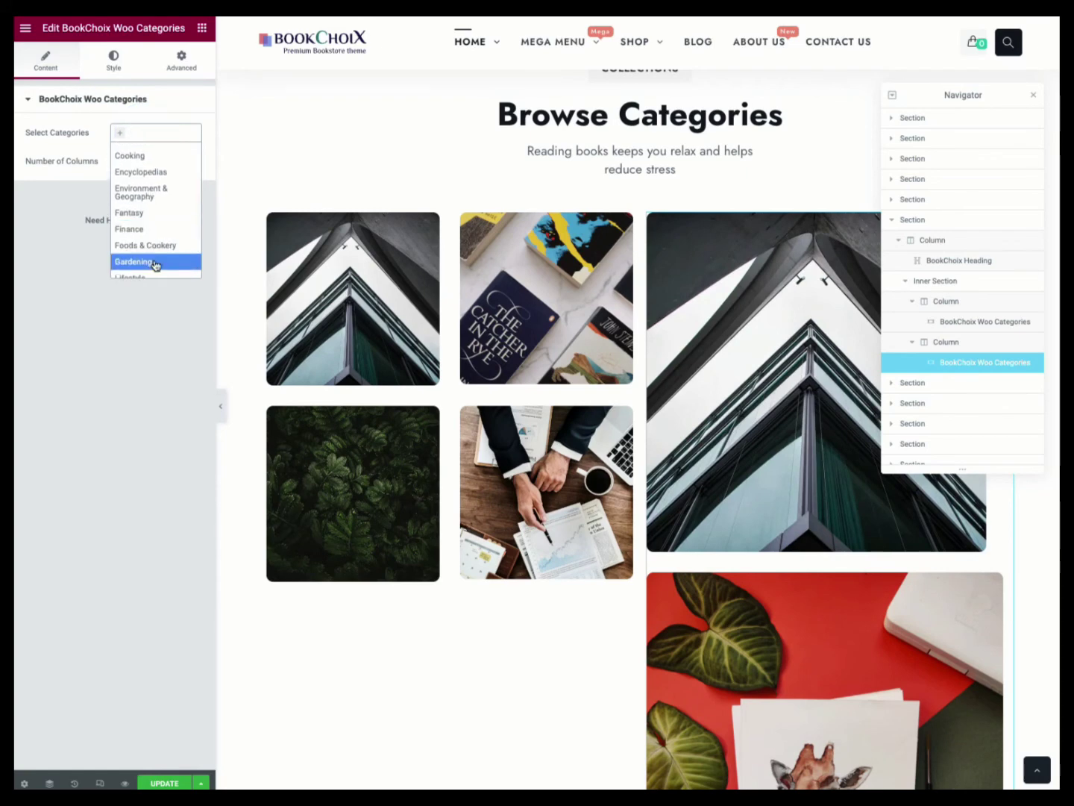
left_click(155, 262)
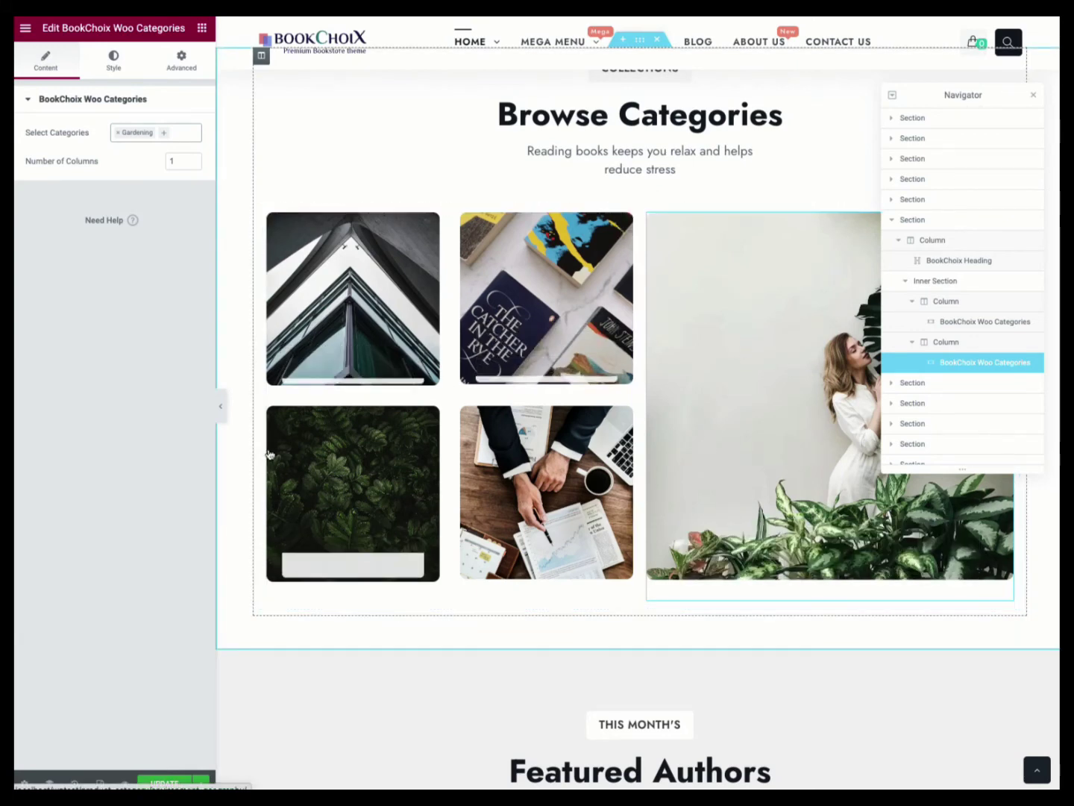
Update the home page, leave the Elementor editor and open the Testimonials list in the WordPress admin.
scroll(325, 435, "down", 1)
scroll(326, 434, "down", 10)
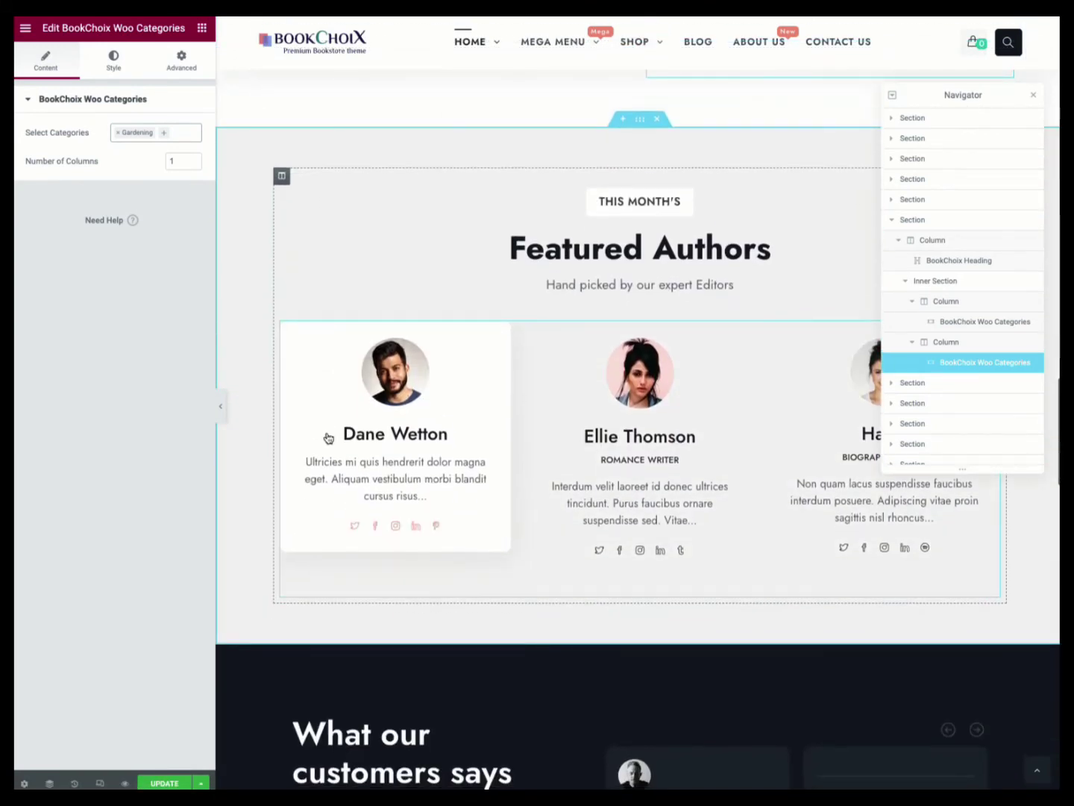
scroll(325, 434, "down", 2)
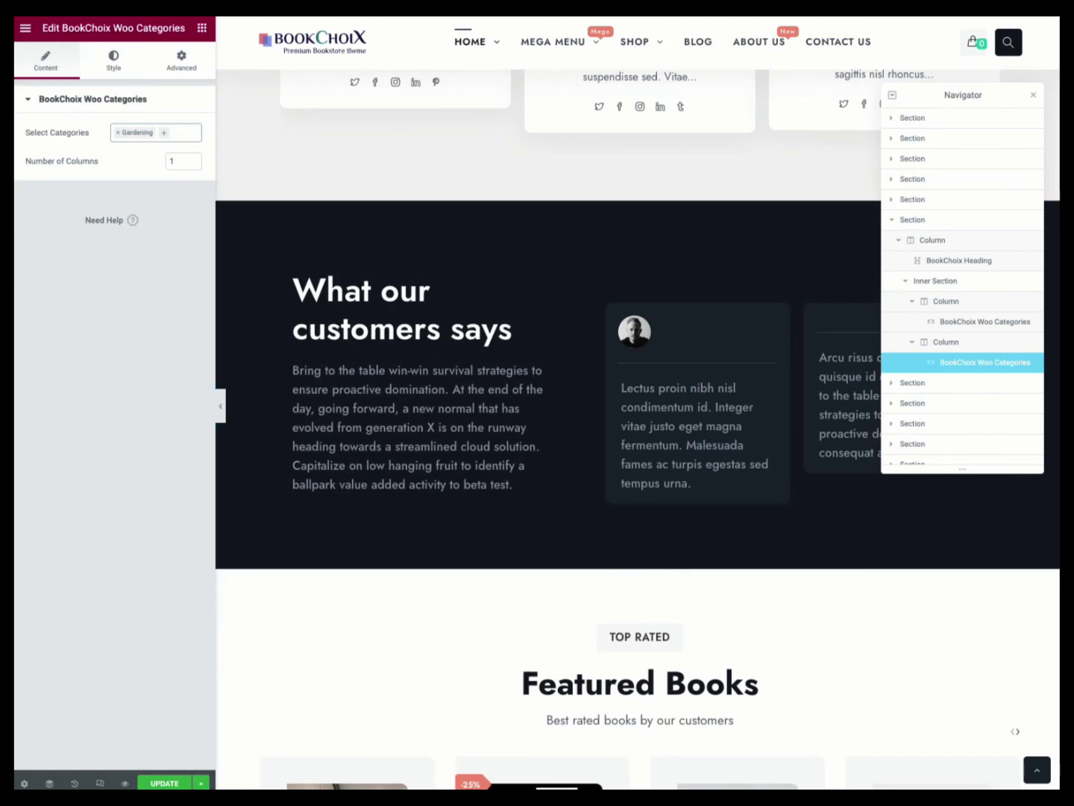
left_click(164, 784)
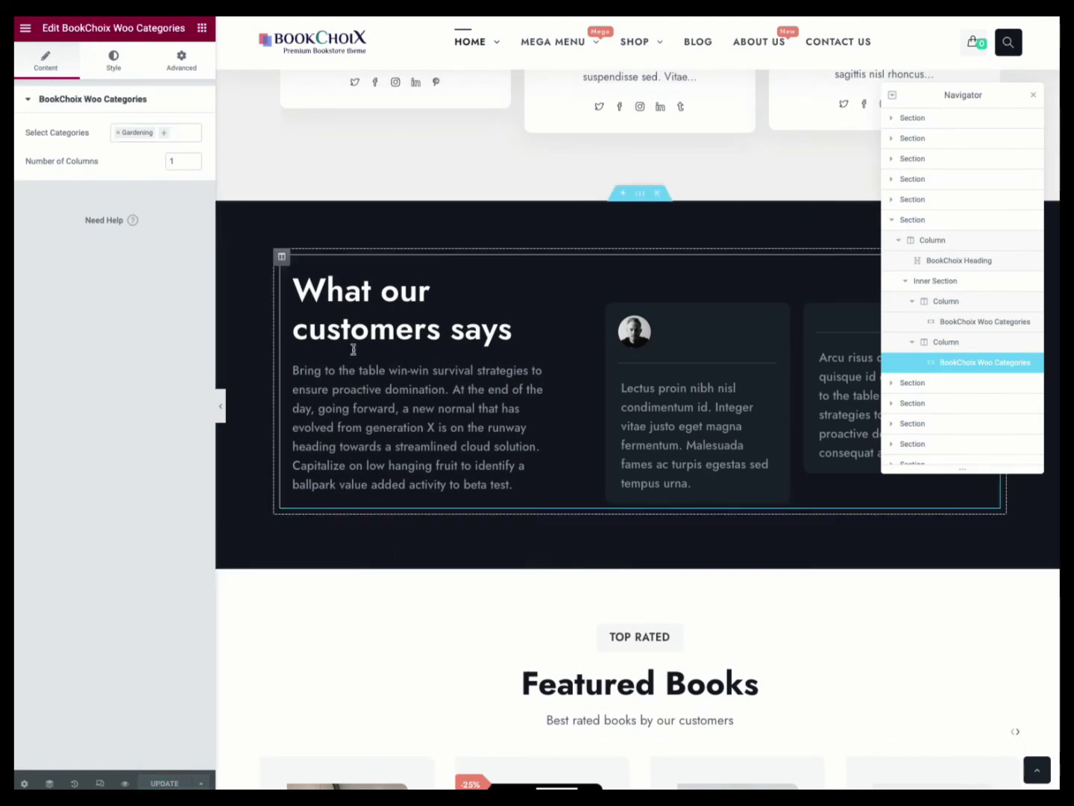
left_click(25, 31)
left_click(102, 264)
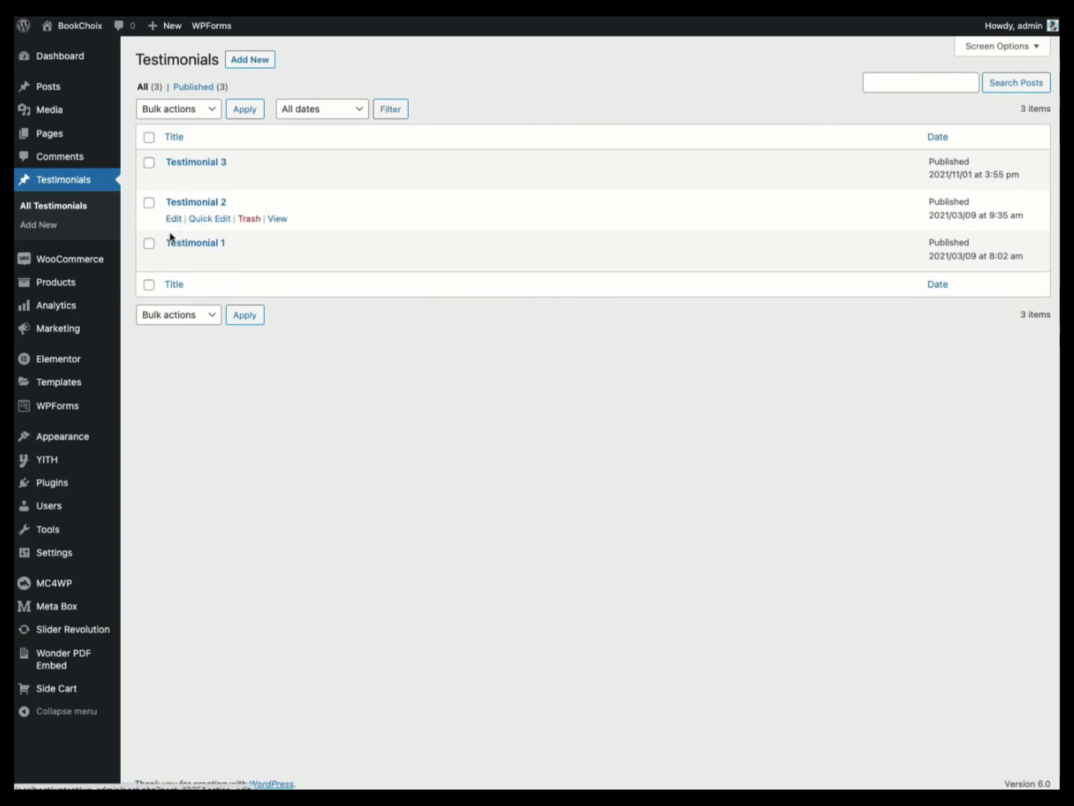
Open Testimonial 2 for editing and set the short-haired woman's portrait from the media library as its featured image.
left_click(176, 219)
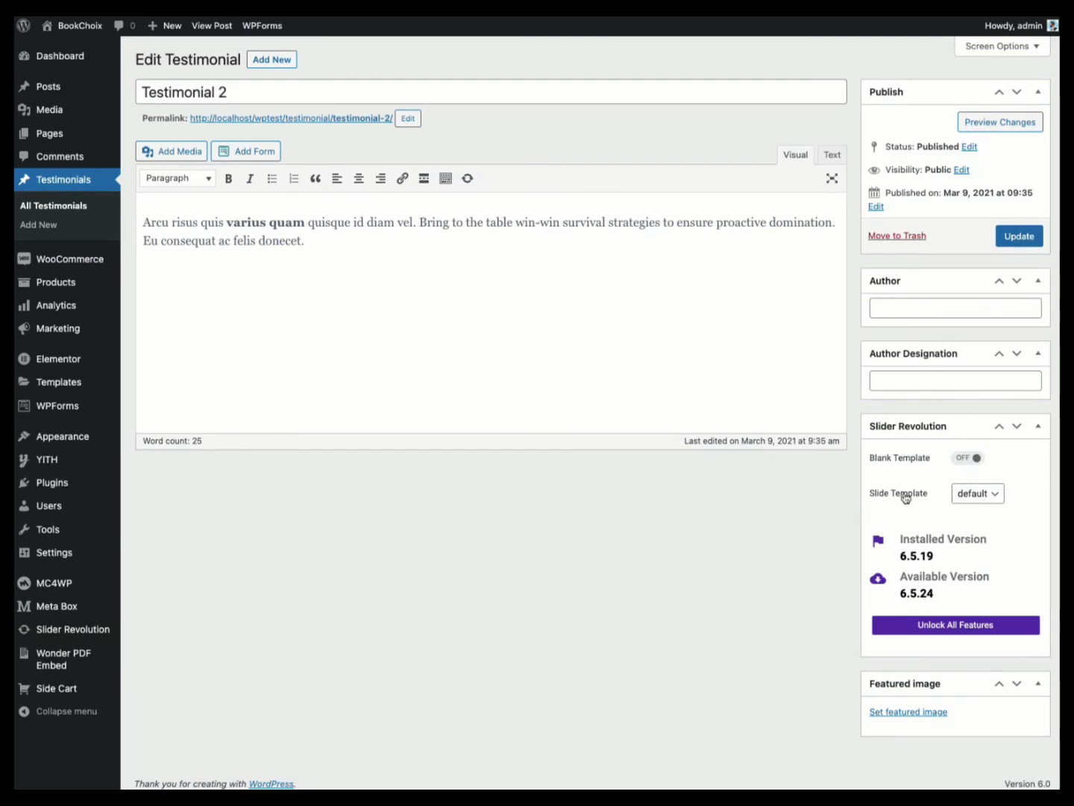
left_click(904, 713)
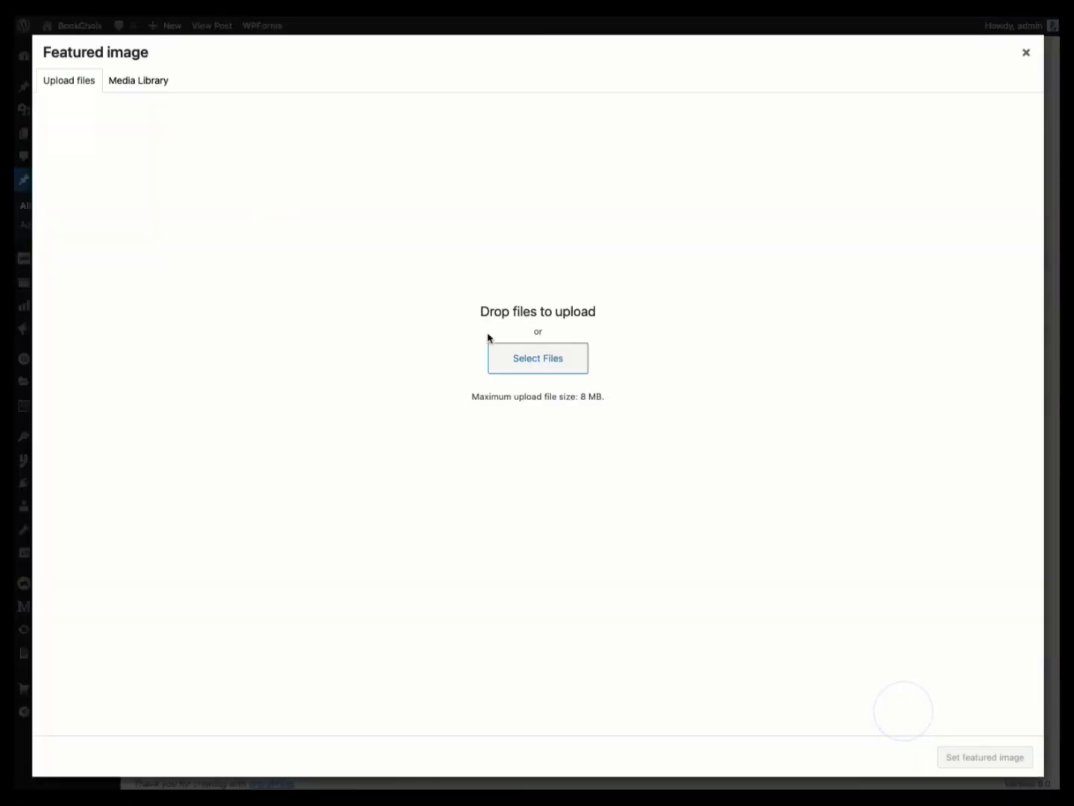
left_click(136, 82)
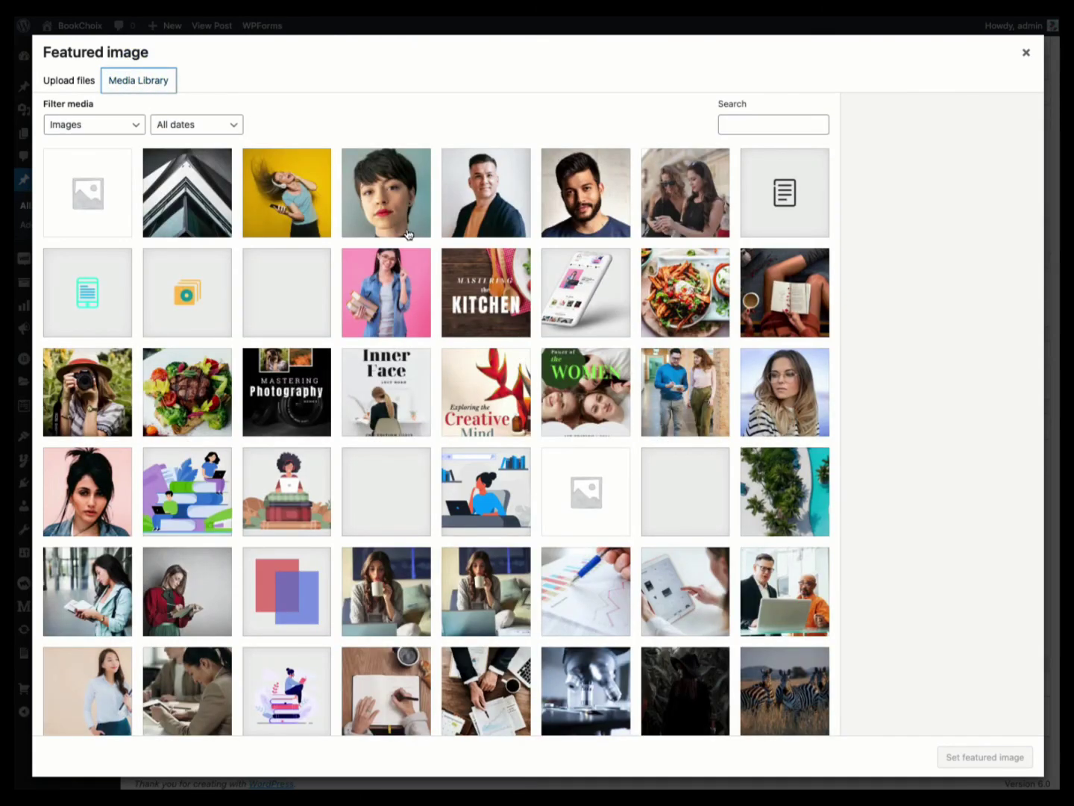
left_click(408, 233)
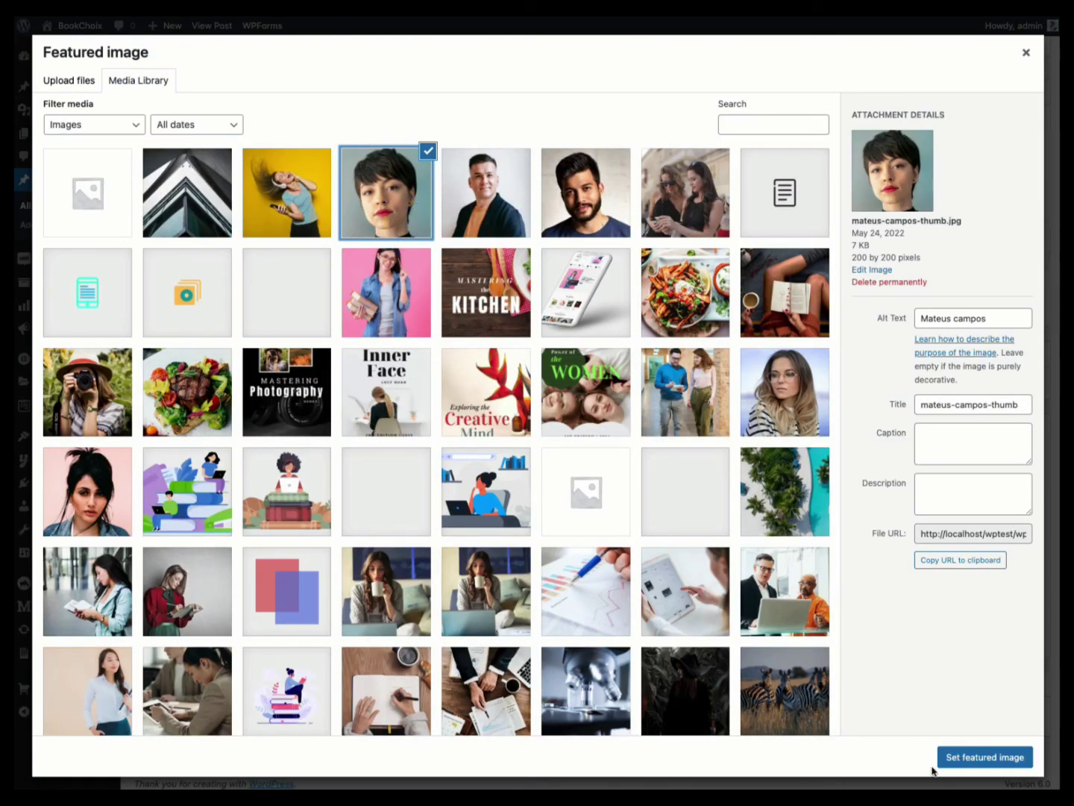
left_click(952, 758)
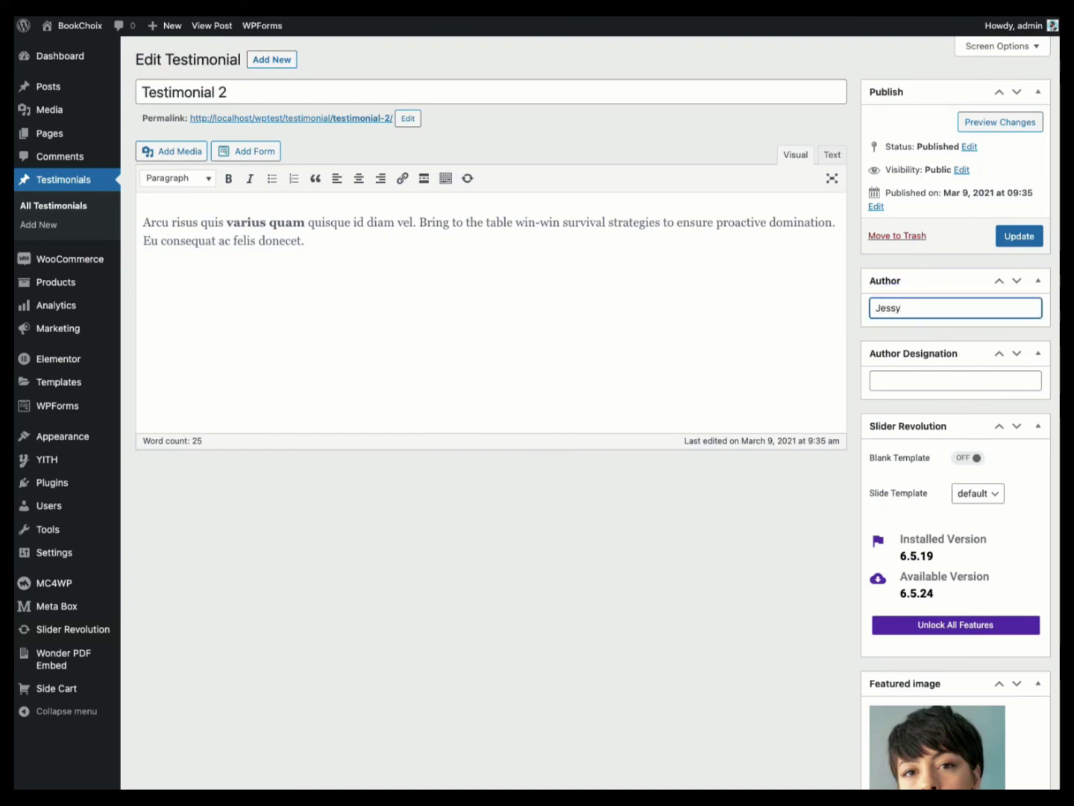
Fill in Testimonial 2's author name, set the author designation to Designer and update the testimonial.
left_click(931, 380)
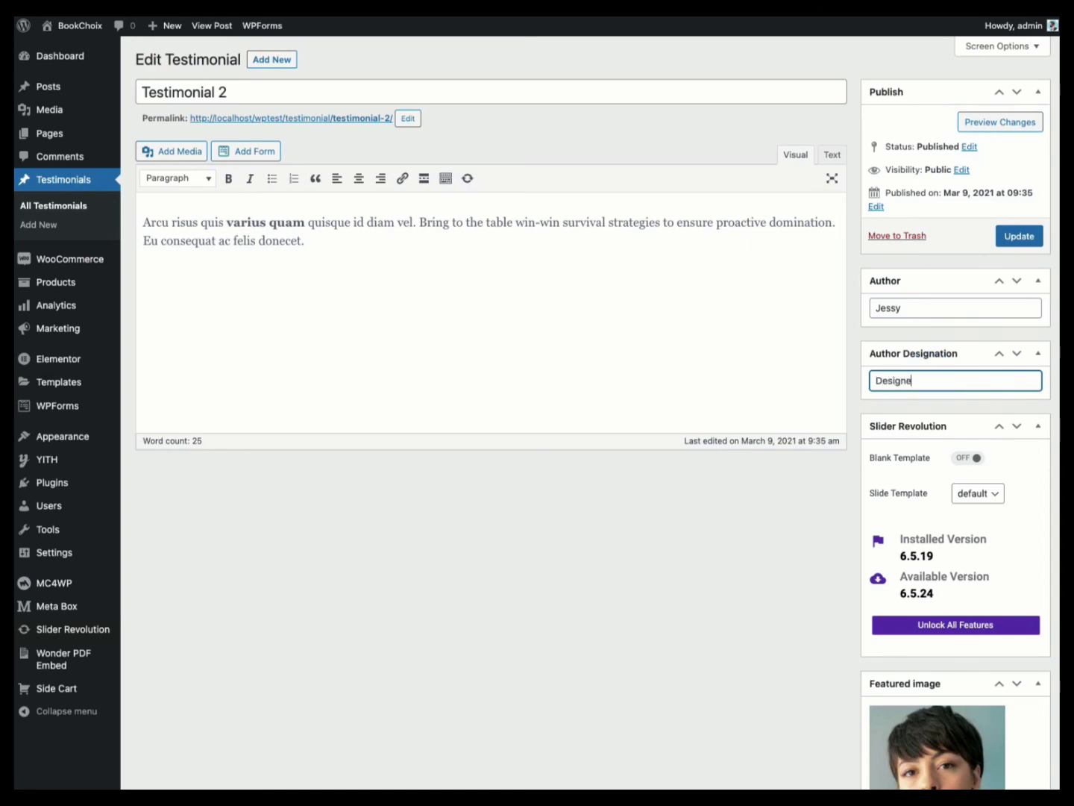
left_click(1011, 238)
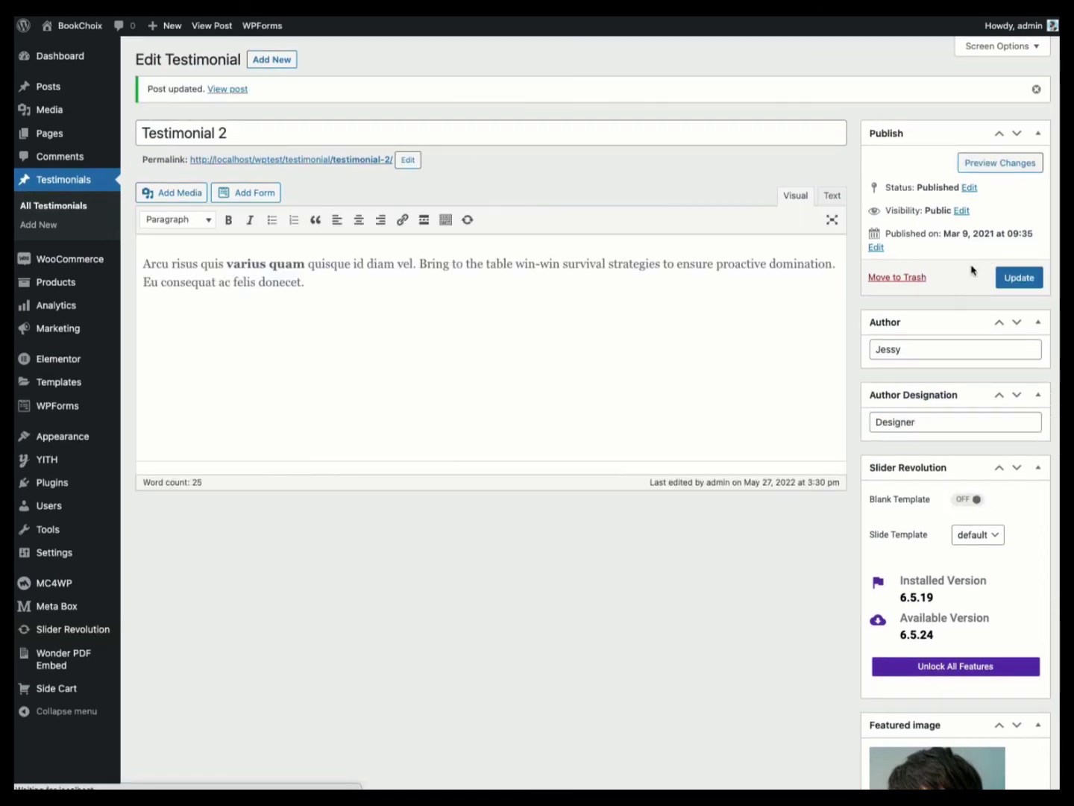
Open the site in a new browser tab and check the updated categories and customer testimonials on the home page.
mouse_move(80, 25)
right_click(85, 49)
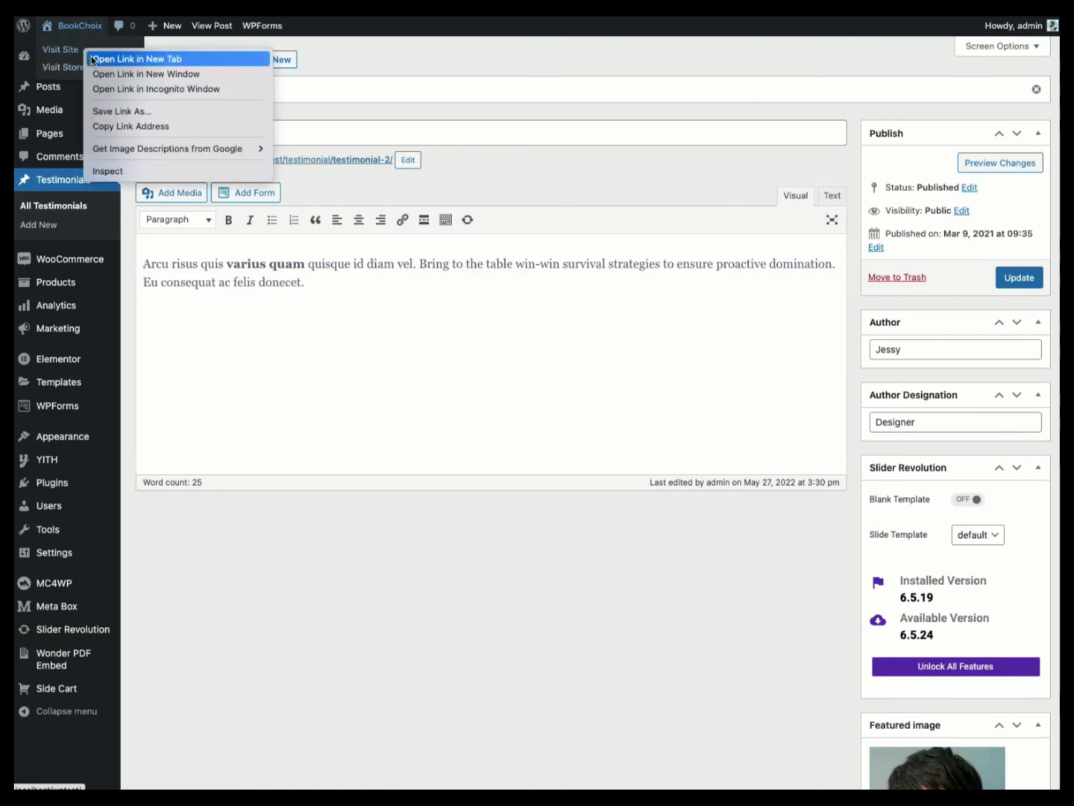
left_click(92, 57)
key("ctrl+Tab")
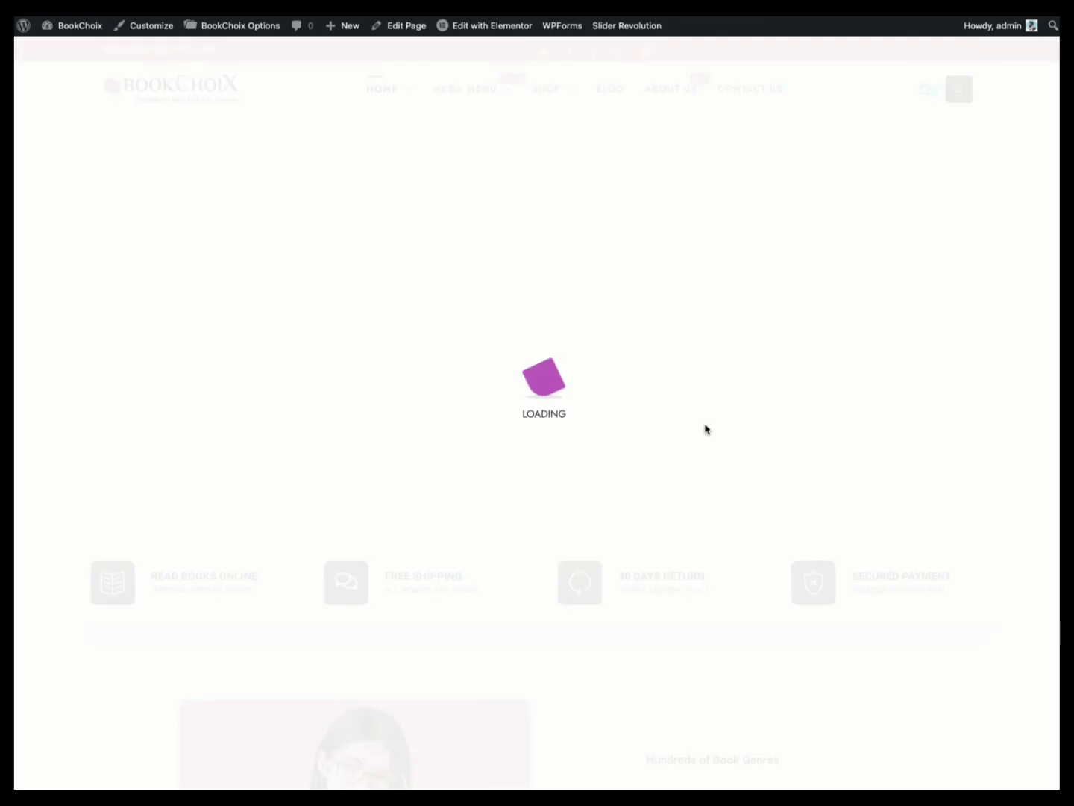
scroll(693, 447, "down", 8)
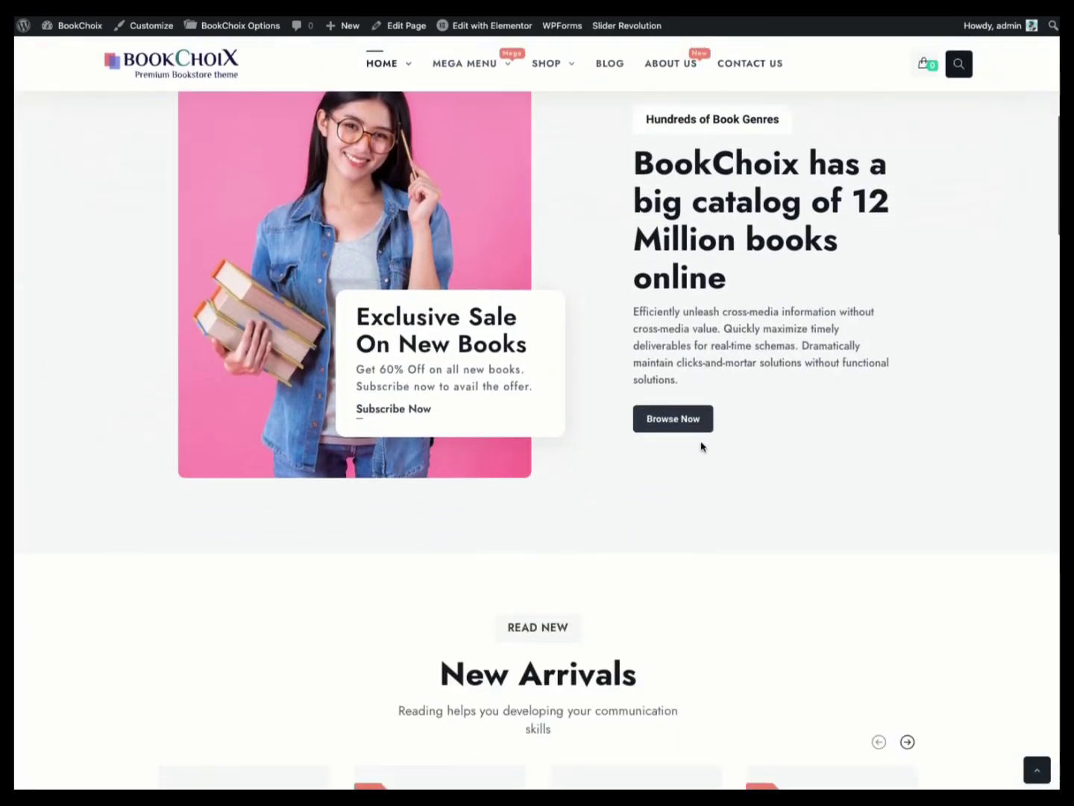
scroll(701, 446, "down", 20)
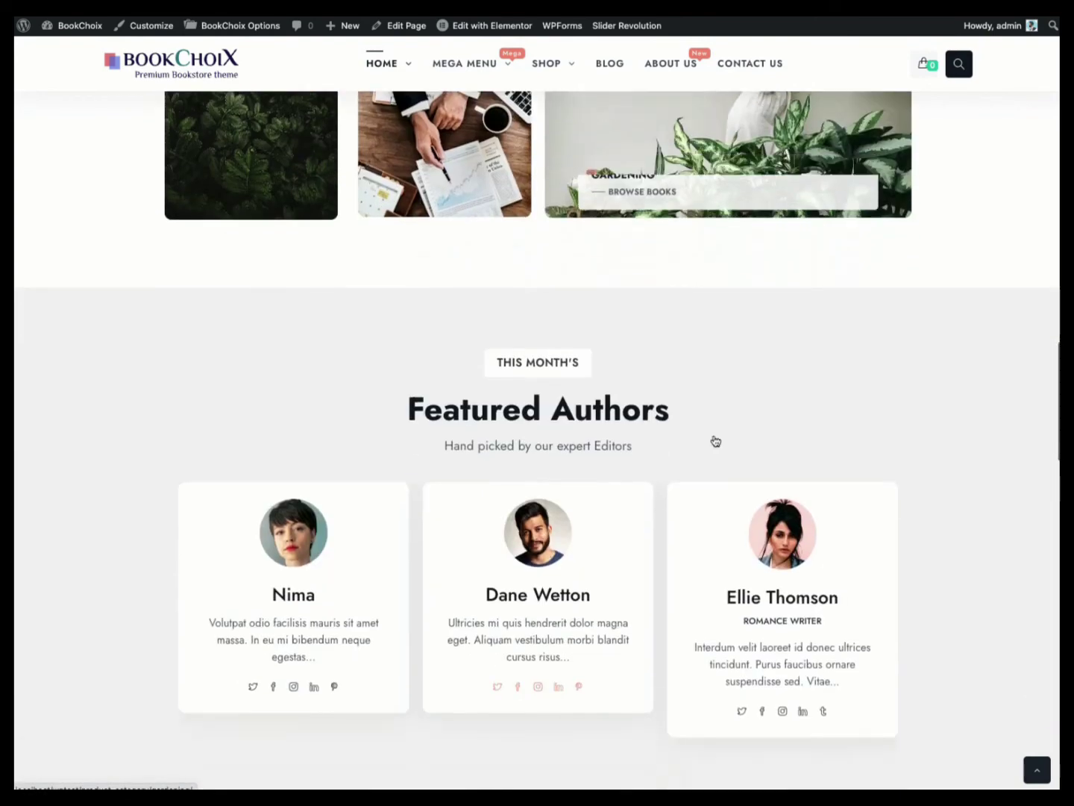
scroll(714, 440, "down", 8)
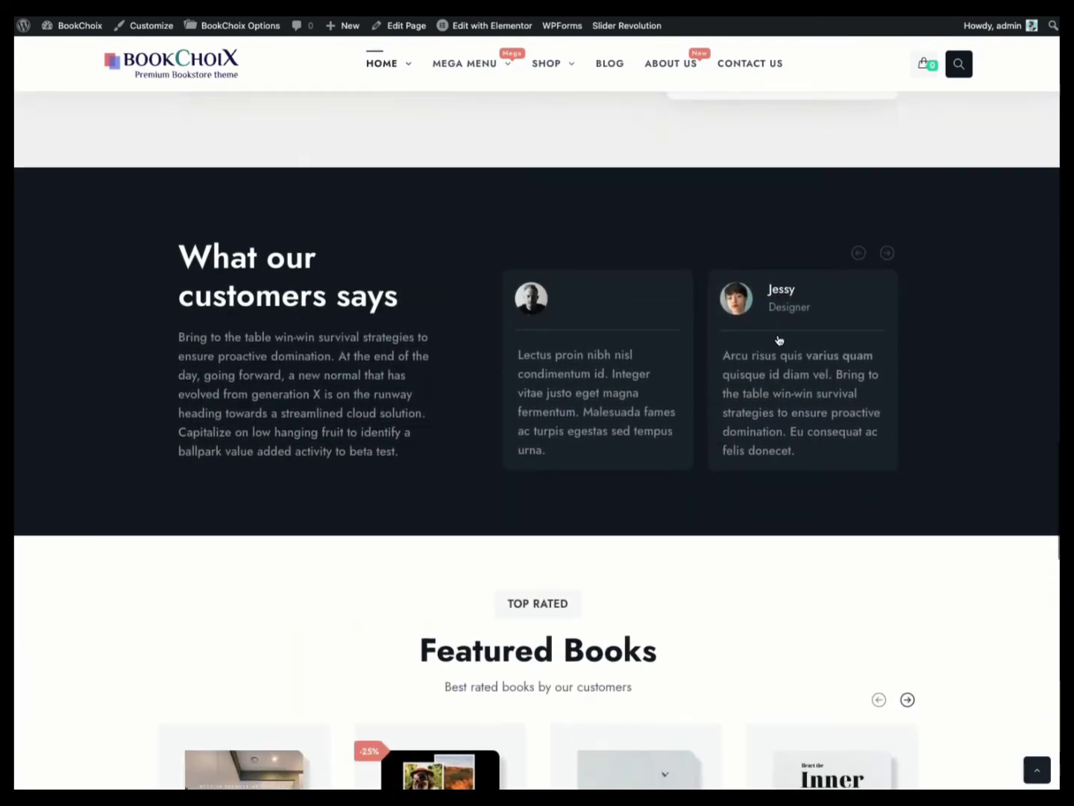